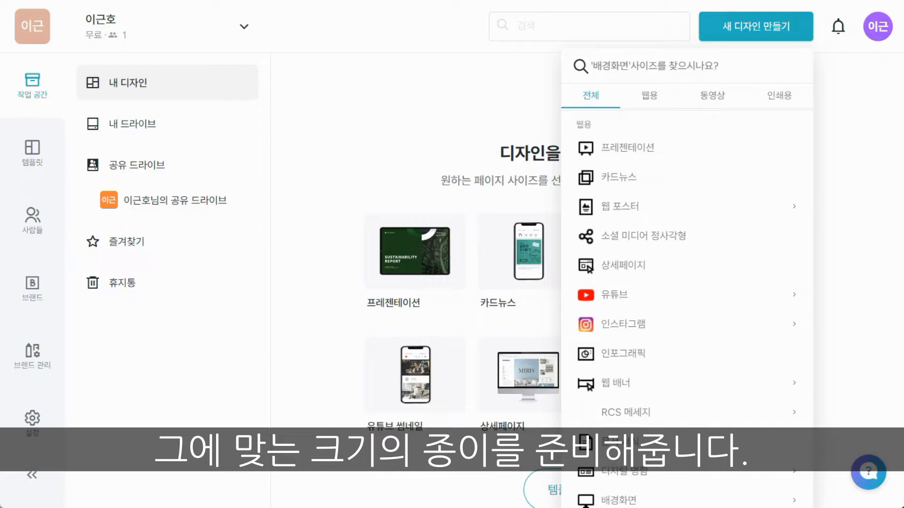
# Step: Create a new web design using the YouTube thumbnail (썸네일) page format
pyautogui.click(631, 297)
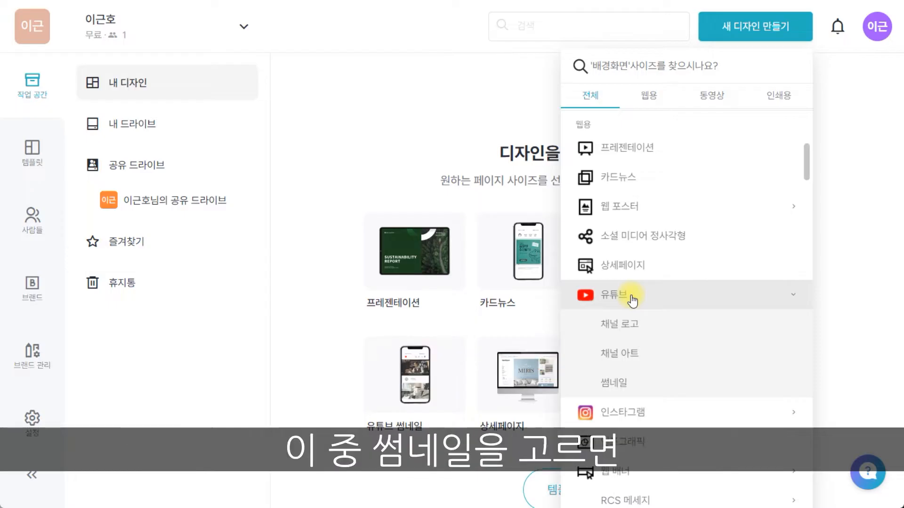
pyautogui.click(648, 380)
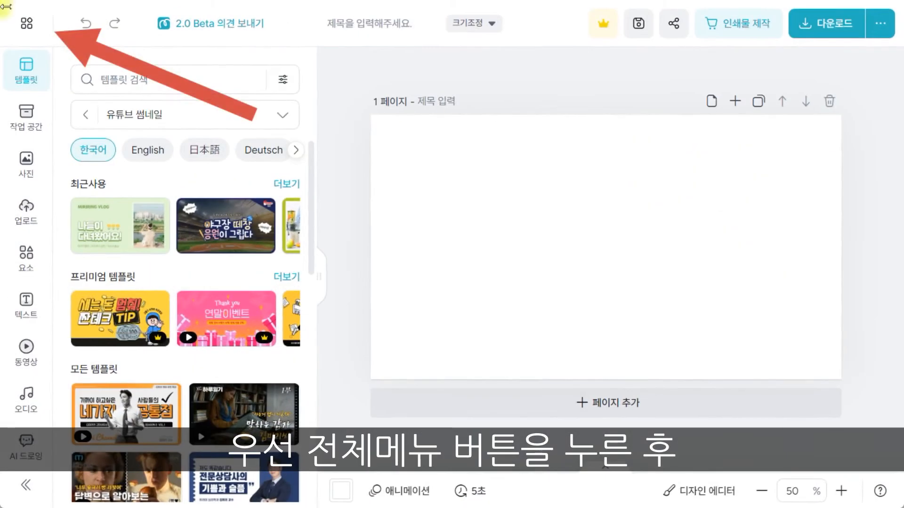
# Step: Turn on the guide lines (안내선 표시) and the rulers (눈금자 보기) for the page
pyautogui.click(27, 23)
pyautogui.scroll(-3, 105, 177)
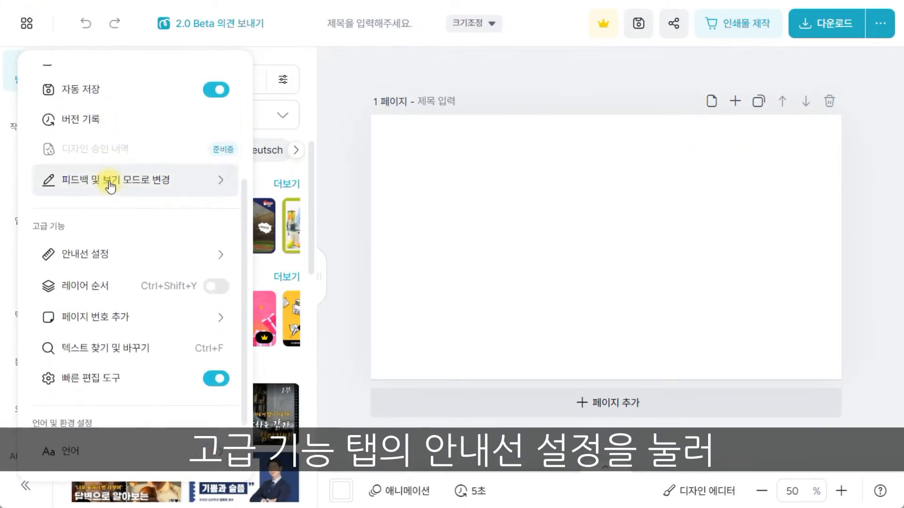
pyautogui.click(95, 255)
pyautogui.click(426, 258)
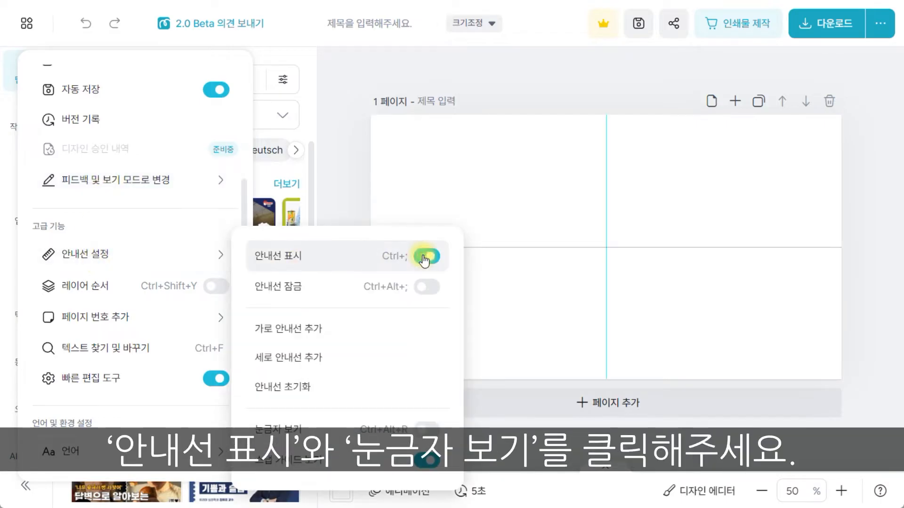
pyautogui.click(426, 429)
pyautogui.click(26, 23)
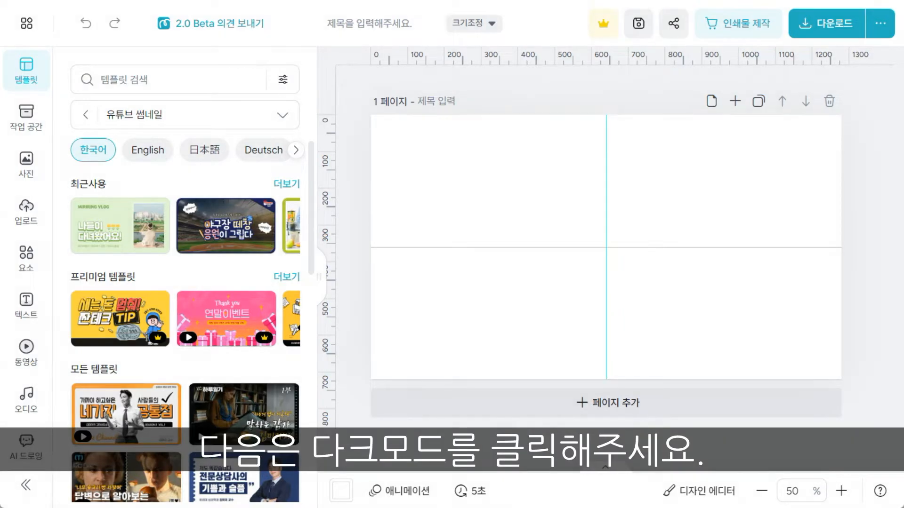
# Step: Switch the editor to dark mode (다크모드)
pyautogui.click(29, 25)
pyautogui.scroll(-5, 113, 245)
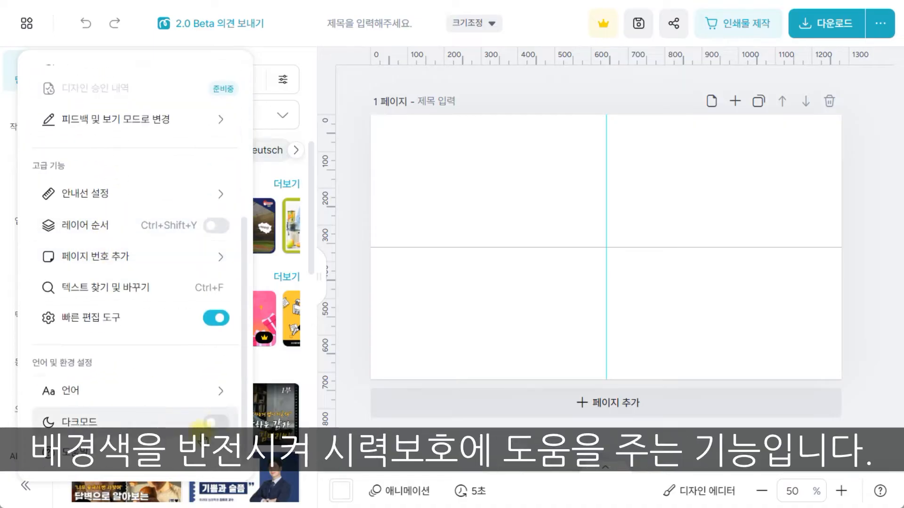
pyautogui.click(222, 423)
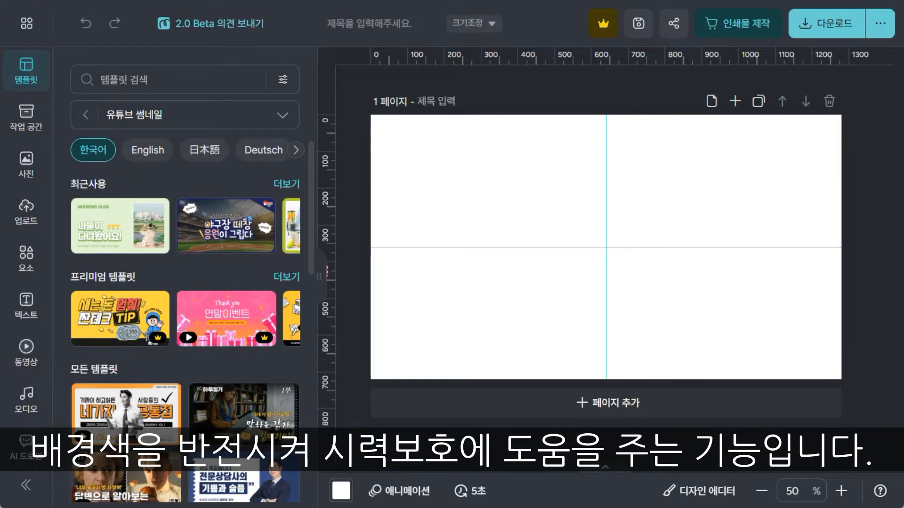
pyautogui.click(26, 22)
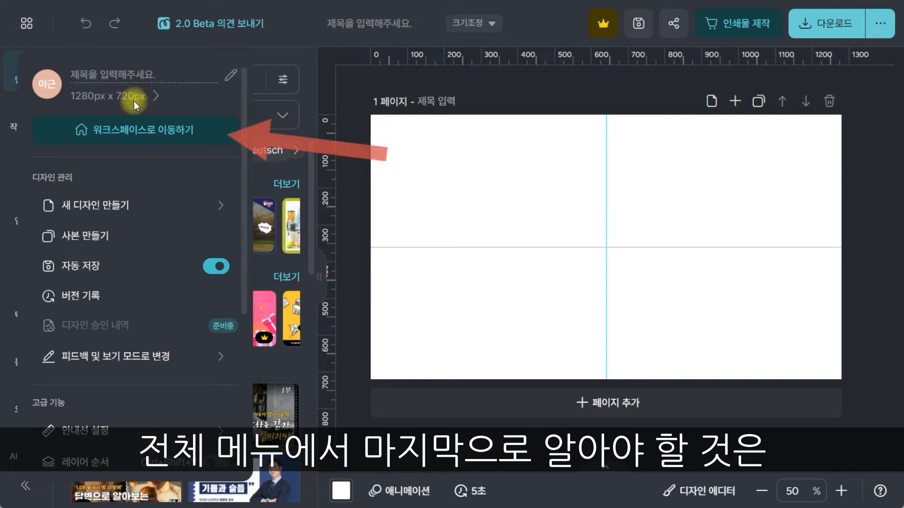
pyautogui.click(155, 142)
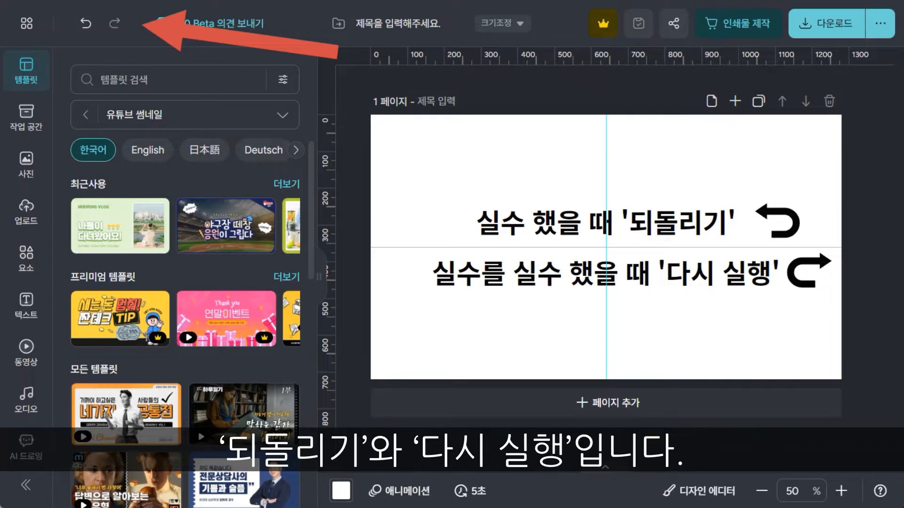
# Step: Undo the last change on the page and redo it
pyautogui.click(83, 27)
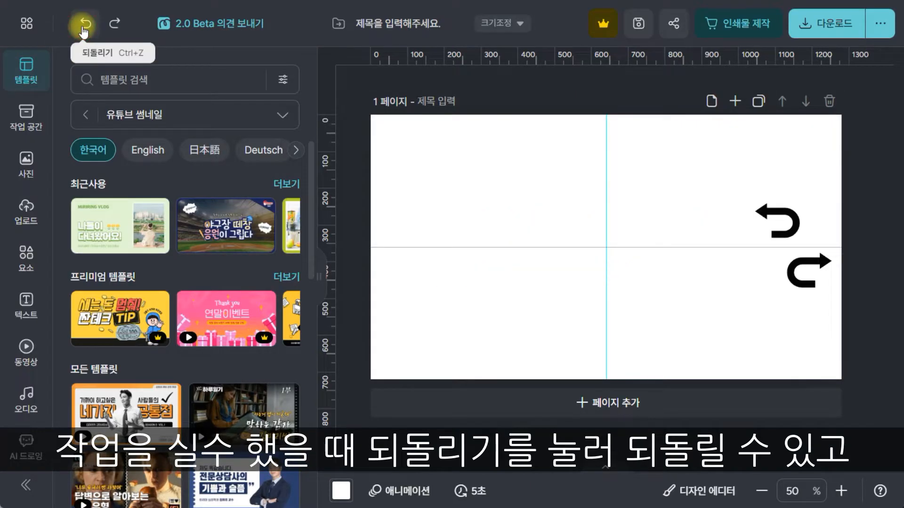
pyautogui.click(113, 24)
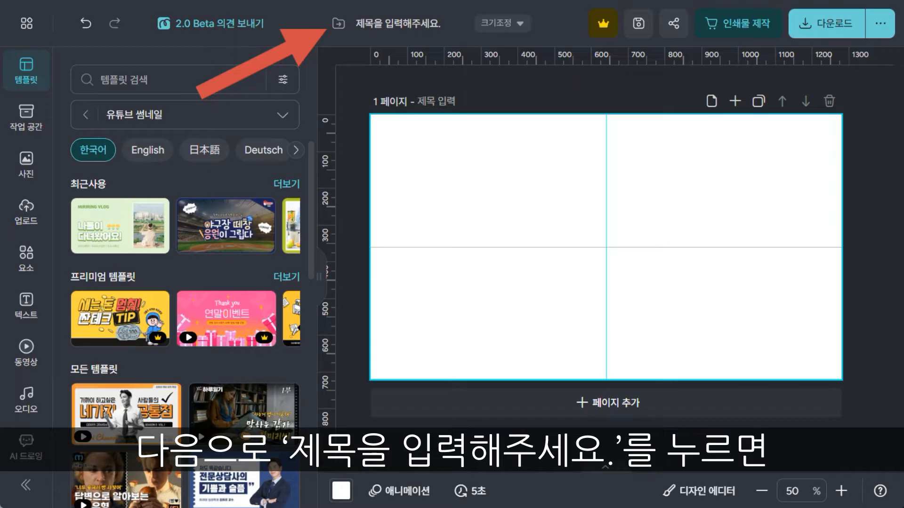
# Step: Name the design "미리캔버스 연습"
pyautogui.click(369, 23)
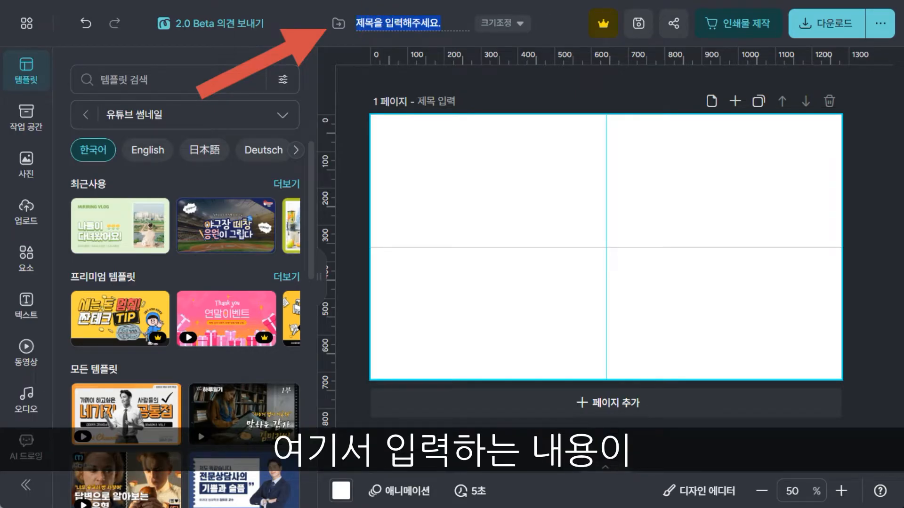
pyautogui.write('미리캔버스 연습')
pyautogui.press('Return')
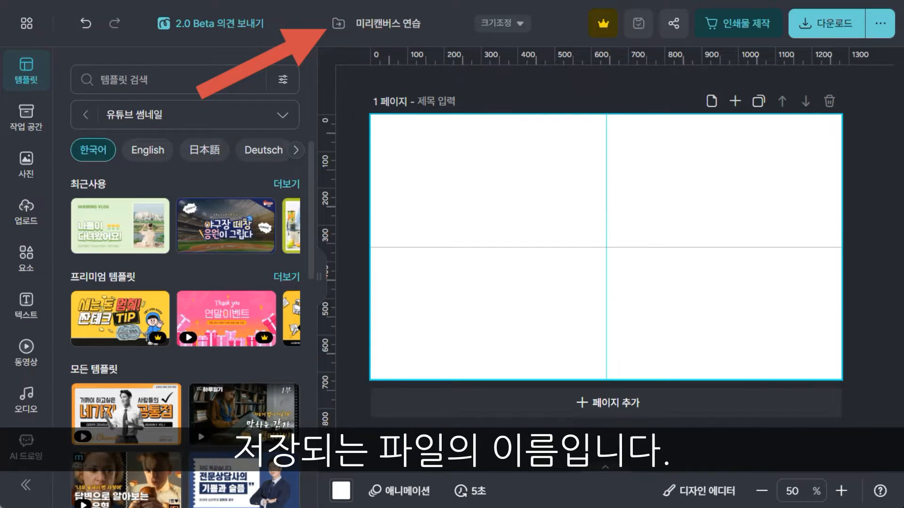
# Step: Resize the page to the card news (카드뉴스) format of 1080 x 1080px
pyautogui.click(520, 24)
pyautogui.scroll(-3, 561, 193)
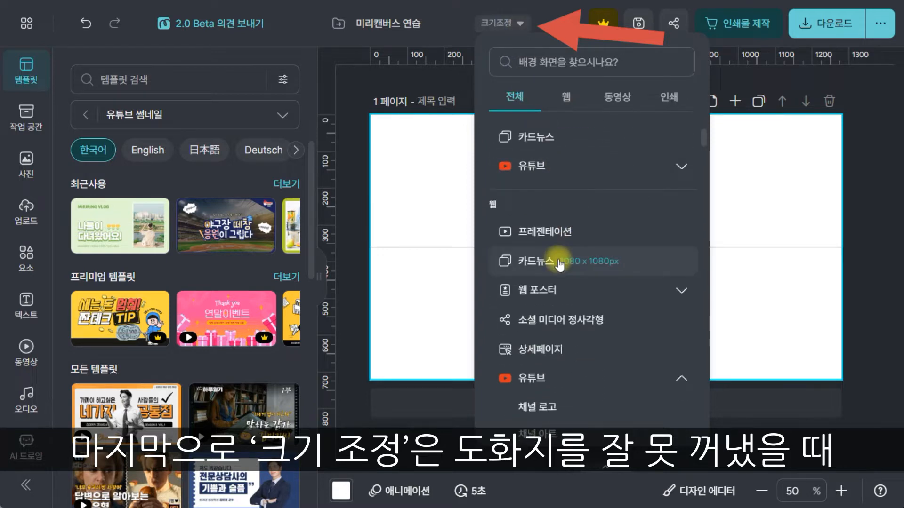
pyautogui.click(546, 252)
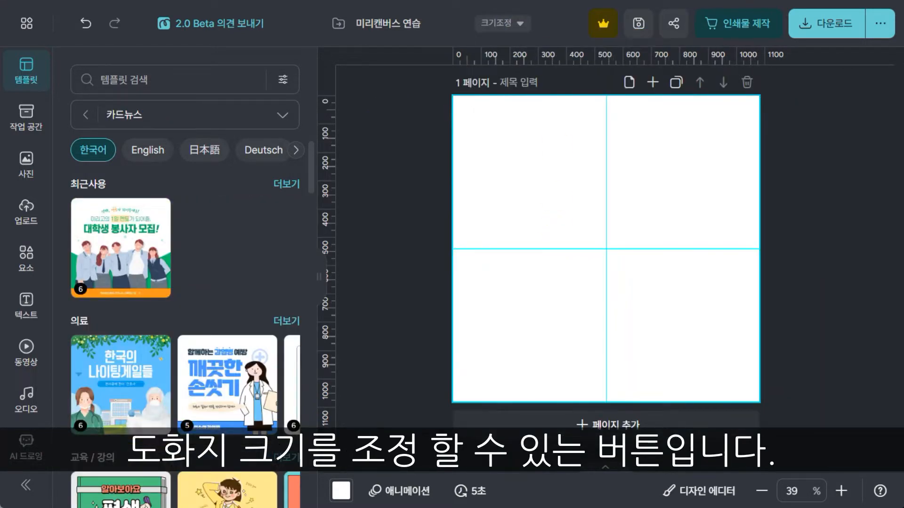
# Step: Resize the page back to the YouTube thumbnail (썸네일) format
pyautogui.click(520, 24)
pyautogui.scroll(-3, 572, 212)
pyautogui.click(565, 297)
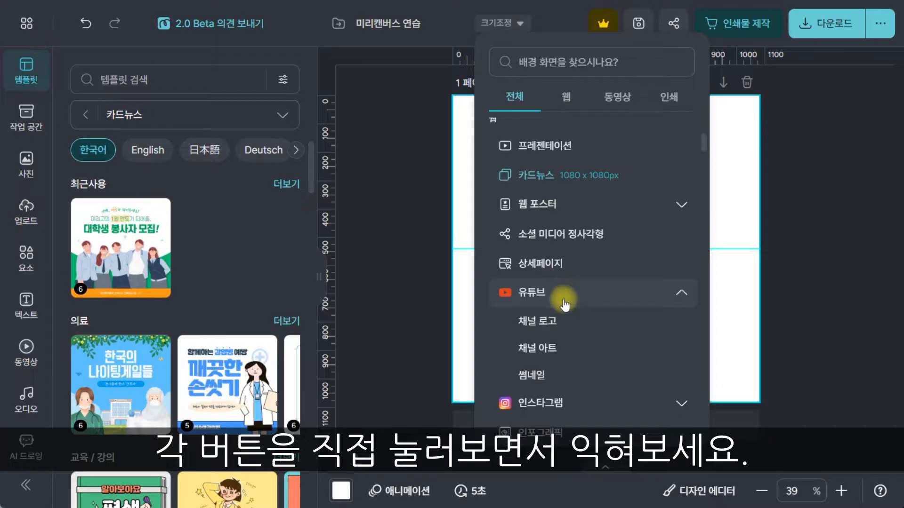
pyautogui.click(541, 375)
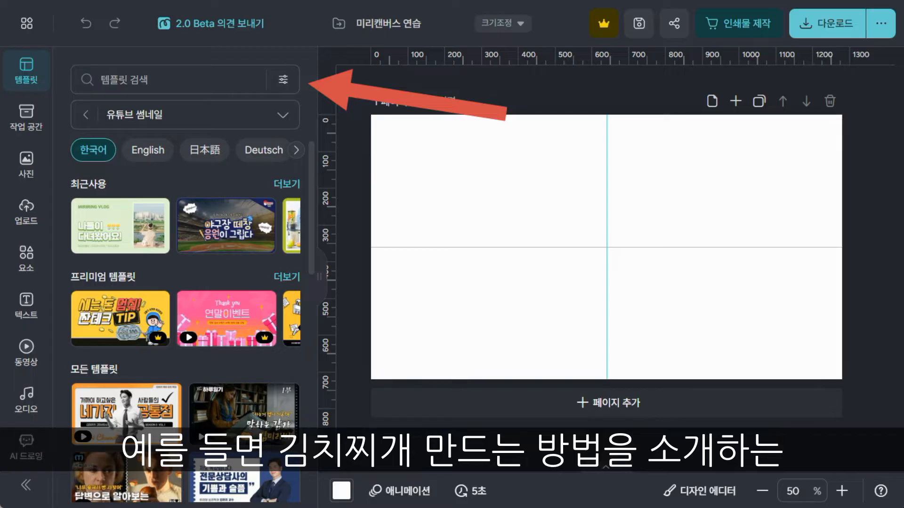
# Step: Search the YouTube thumbnail templates for "레시피" and apply the "재첩국 만드는 방법" template to the page
pyautogui.click(118, 81)
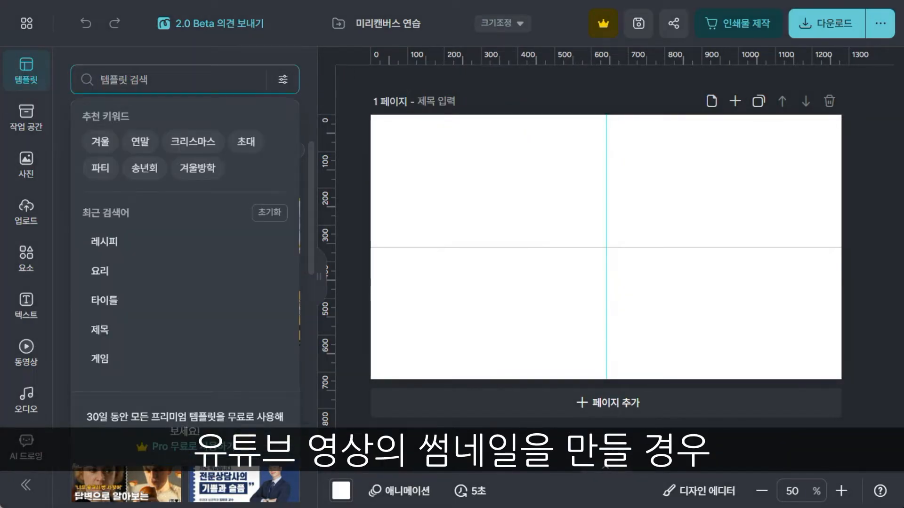
pyautogui.write('레시피')
pyautogui.press('Return')
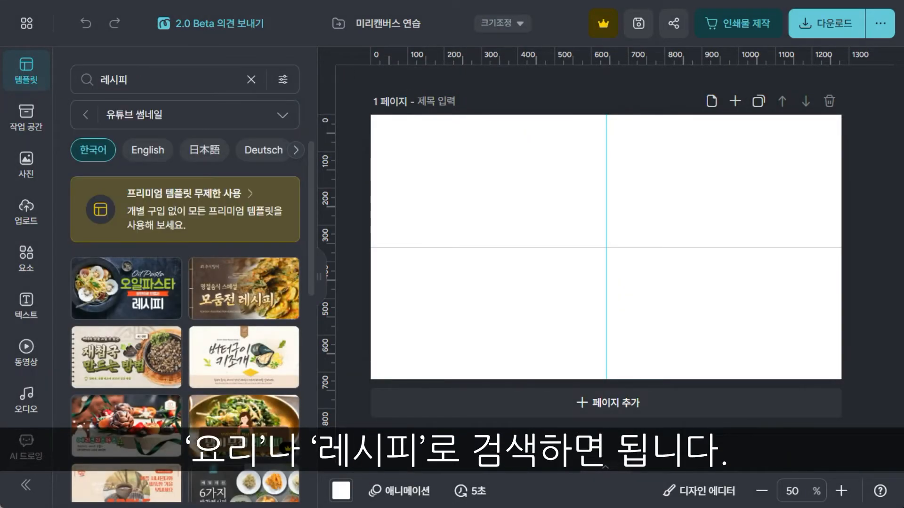
pyautogui.click(130, 369)
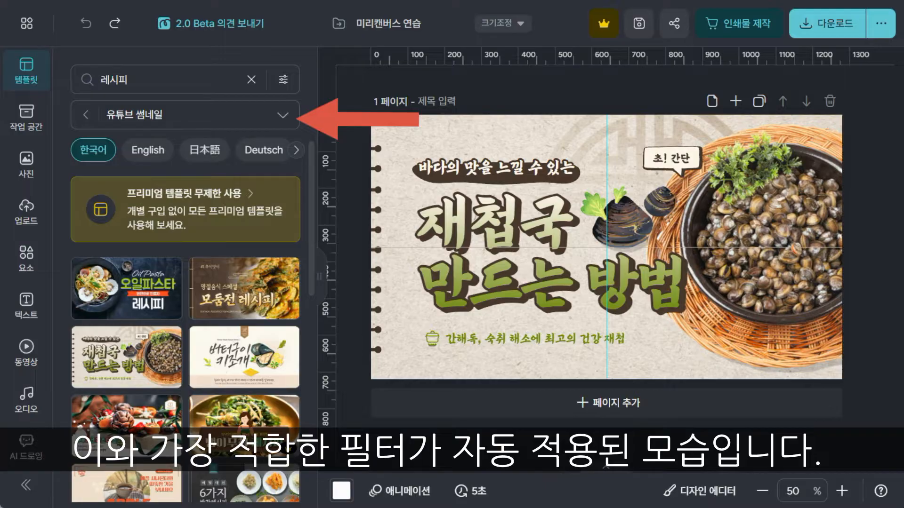
# Step: Filter the recipe templates to card news (카드뉴스) and apply the cover page of "비빔국수 레시피", keeping the fit option (맞추기)
pyautogui.click(155, 115)
pyautogui.click(148, 329)
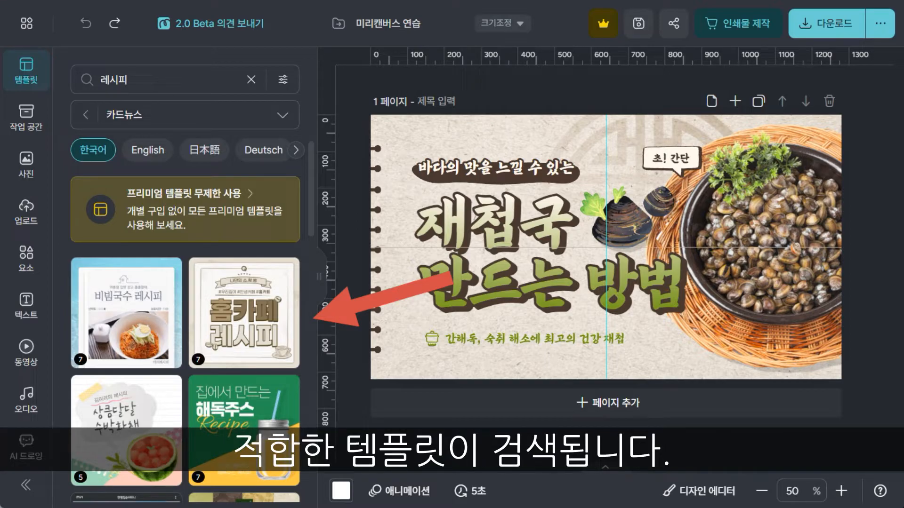
pyautogui.click(110, 302)
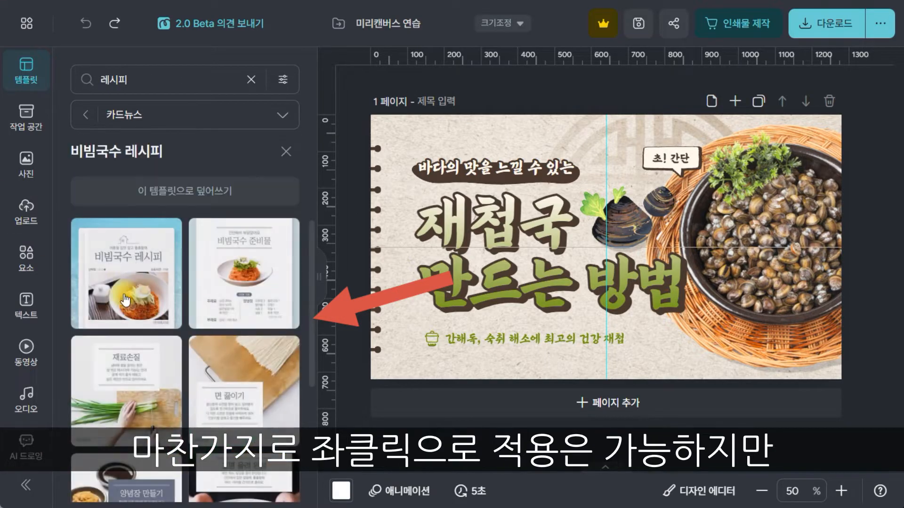
pyautogui.click(113, 304)
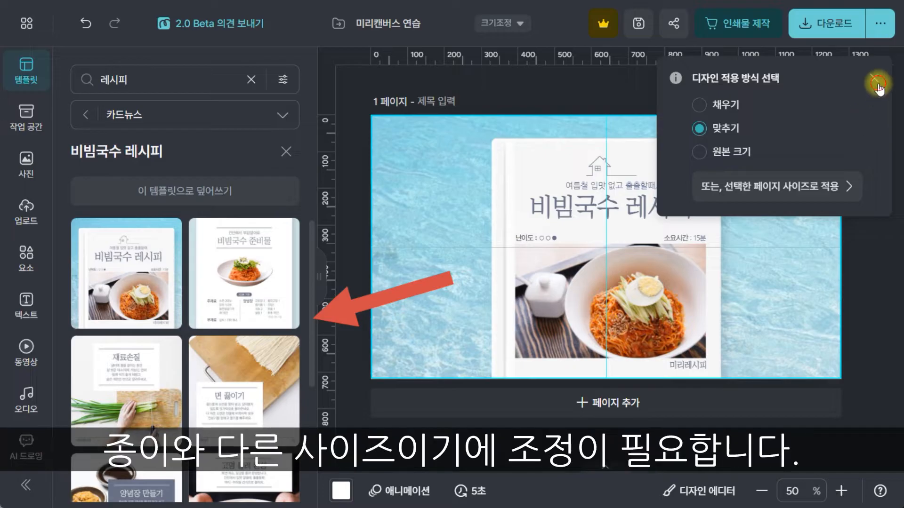
pyautogui.click(874, 78)
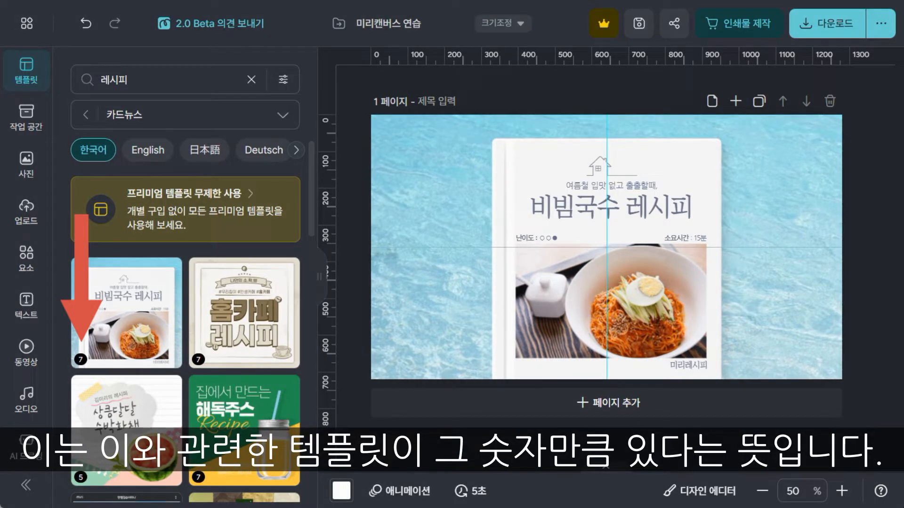
# Step: Apply the "비빔국수 준비물" page from the "비빔국수 레시피" template set, and close the set
pyautogui.click(123, 301)
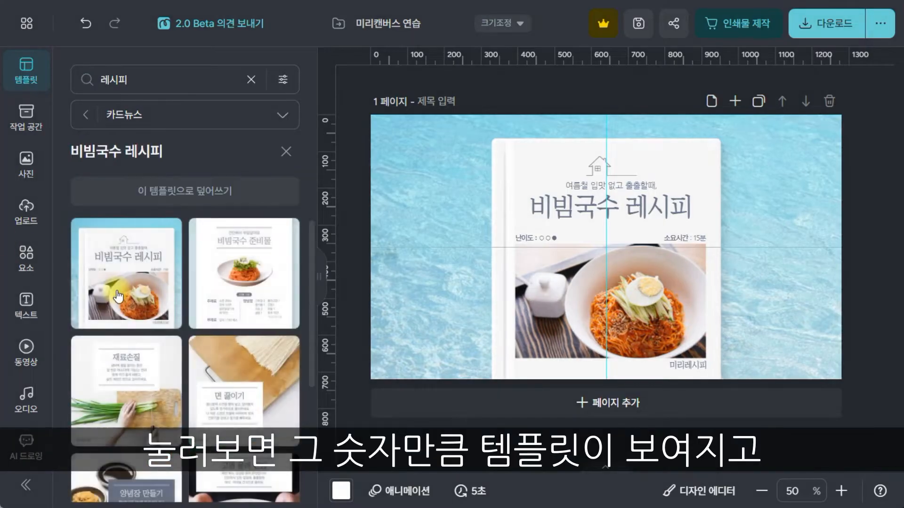
pyautogui.scroll(-5, 124, 298)
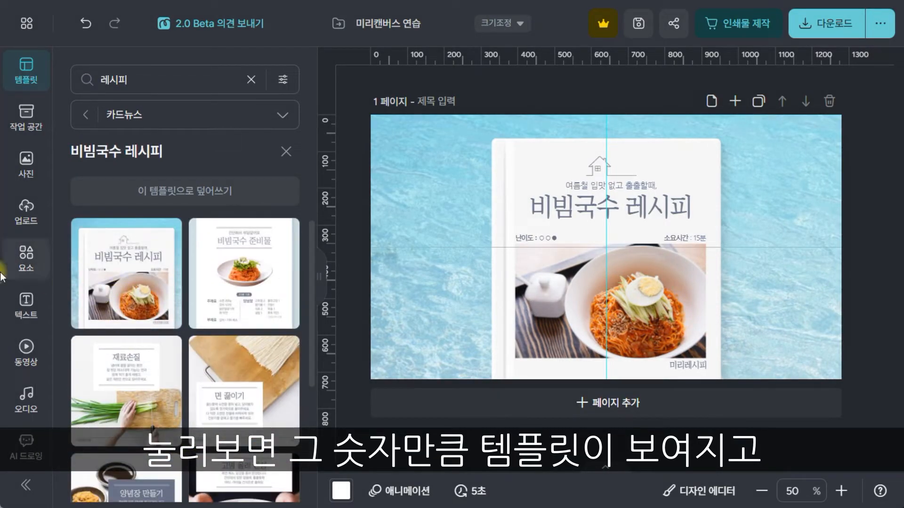
pyautogui.click(231, 272)
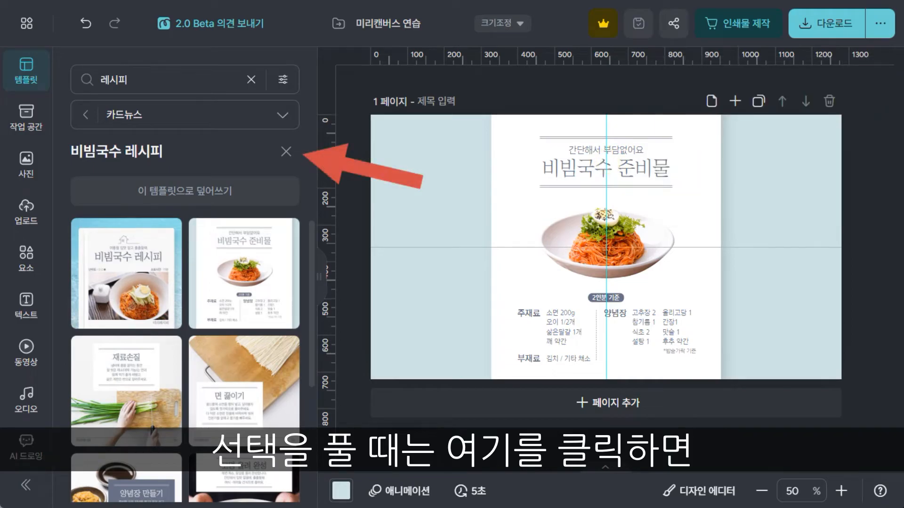
pyautogui.click(286, 152)
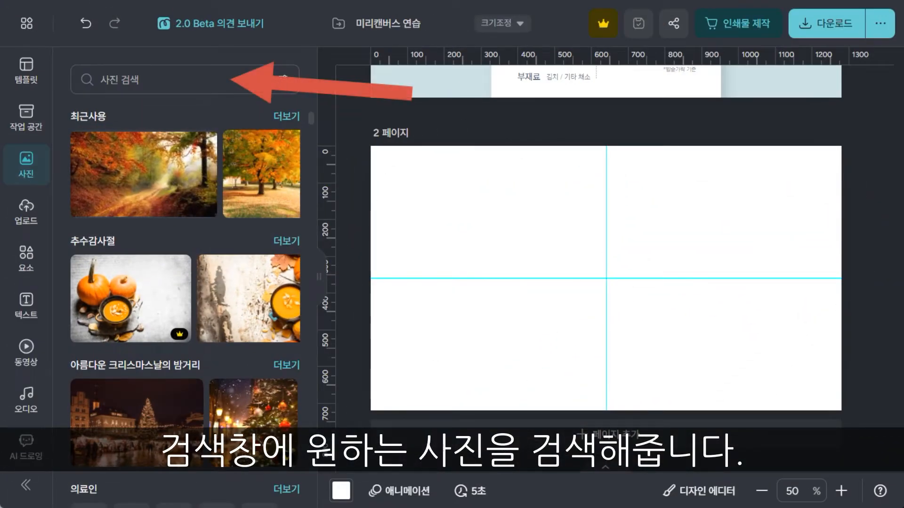
# Step: Search the photos for "사과" and insert the whole red apple cutout on page 2
pyautogui.click(135, 80)
pyautogui.write('사과')
pyautogui.press('Return')
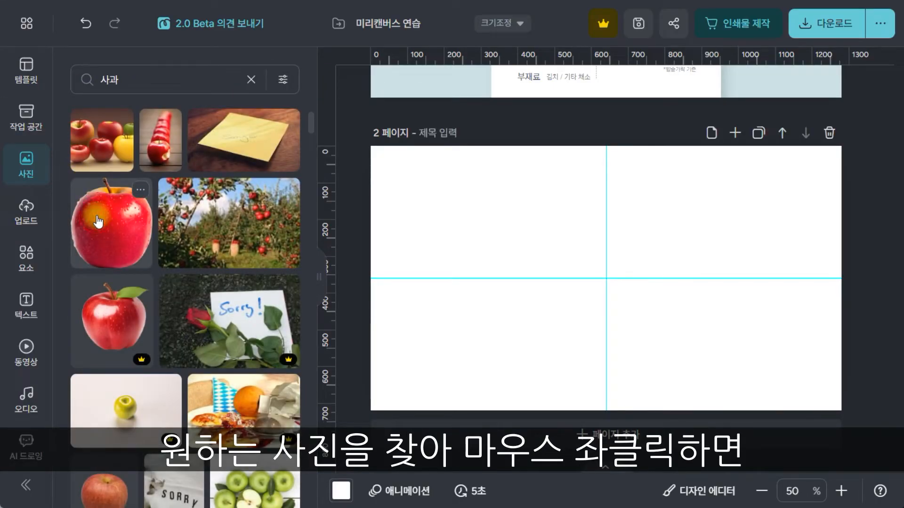
pyautogui.click(109, 219)
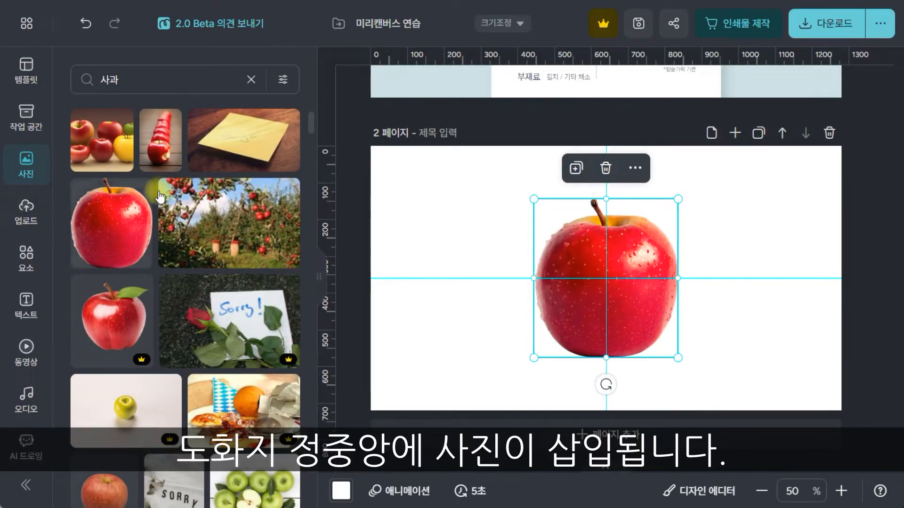
# Step: Try several filter presets on the apple photo, keeping one, and toggle its shadow (그림자) on and off
pyautogui.click(592, 240)
pyautogui.click(97, 265)
pyautogui.scroll(-1, 96, 266)
pyautogui.click(156, 288)
pyautogui.click(215, 287)
pyautogui.click(272, 287)
pyautogui.click(267, 395)
pyautogui.click(213, 383)
pyautogui.click(149, 382)
pyautogui.click(105, 380)
pyautogui.click(78, 203)
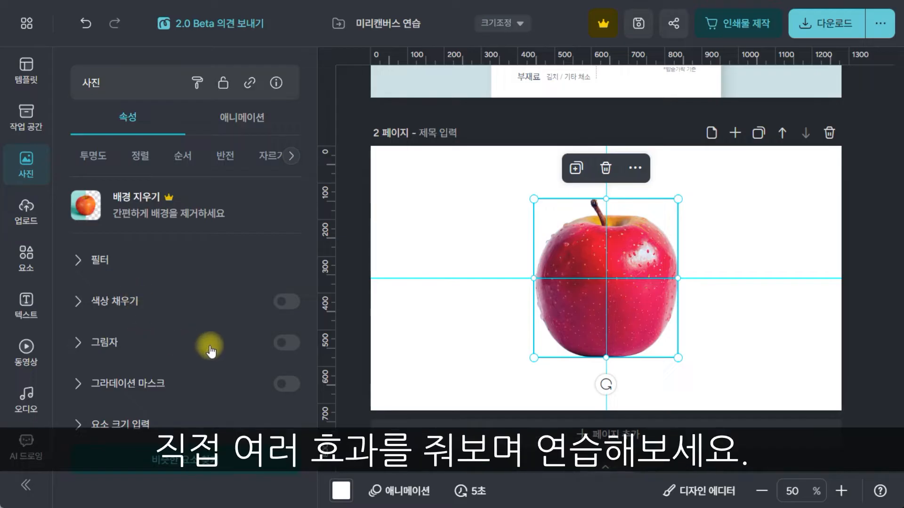
pyautogui.click(286, 342)
pyautogui.click(286, 342)
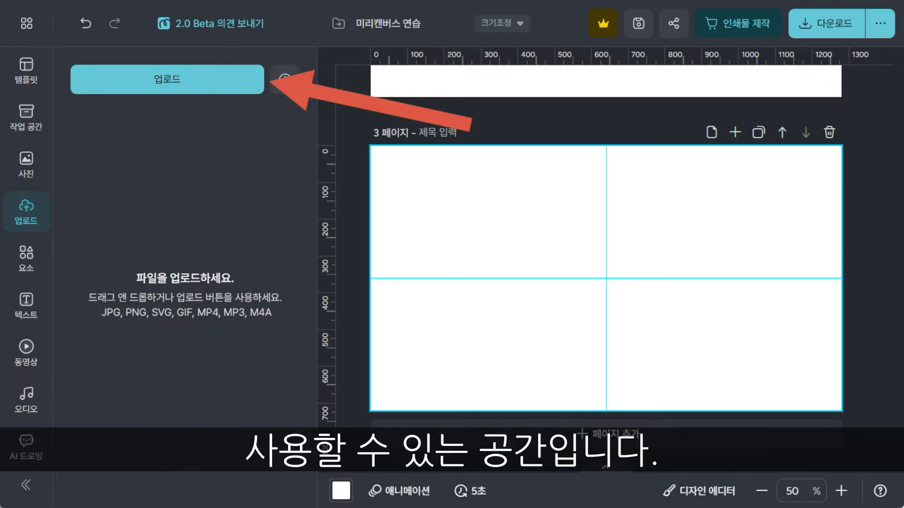
# Step: Open the file chooser for uploading own images and cancel it
pyautogui.click(128, 78)
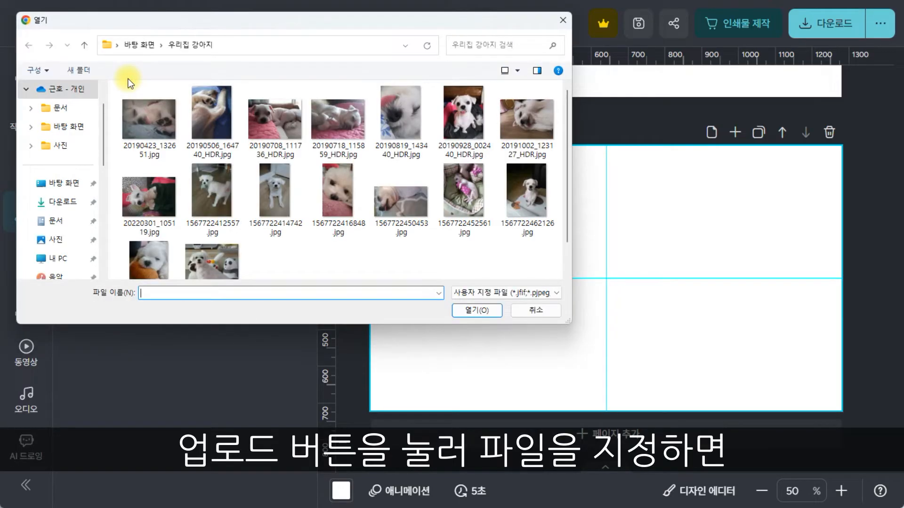
pyautogui.press('Escape')
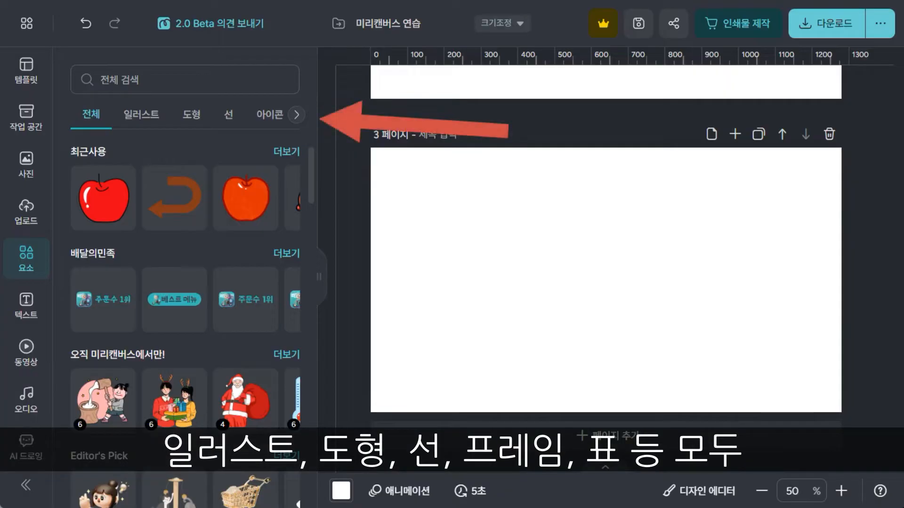
# Step: Look at the further element categories, such as frames, tables, charts and combinations
pyautogui.click(297, 115)
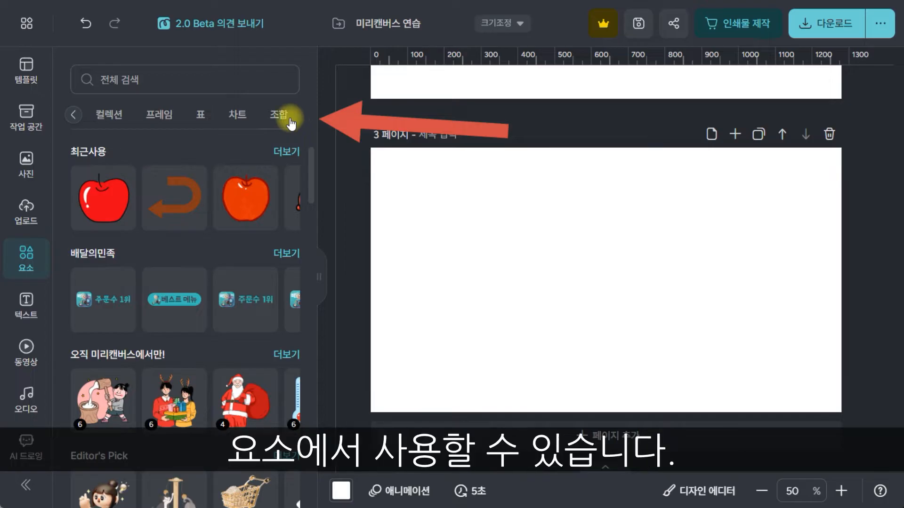
# Step: Search the elements for "사과" and insert the red apple illustration with black outline on page 3
pyautogui.click(73, 114)
pyautogui.click(72, 115)
pyautogui.click(73, 115)
pyautogui.click(157, 85)
pyautogui.write('사과')
pyautogui.press('Return')
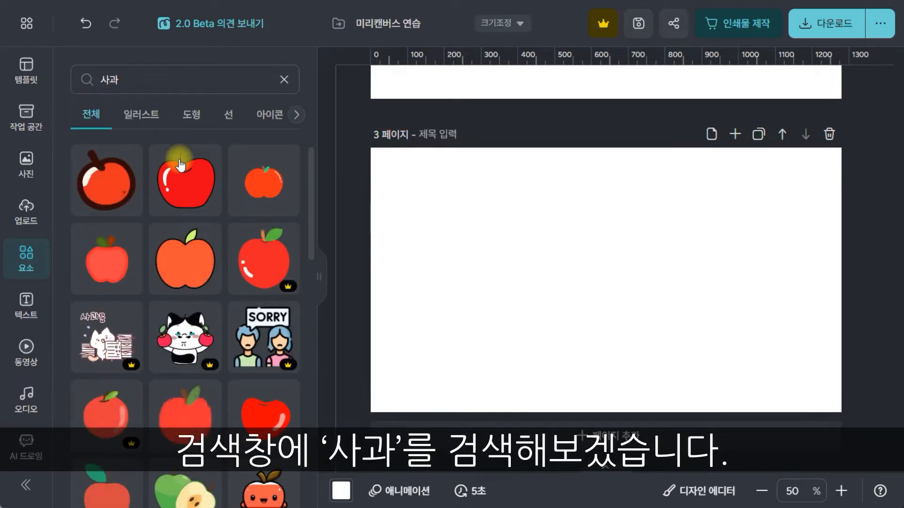
pyautogui.click(185, 184)
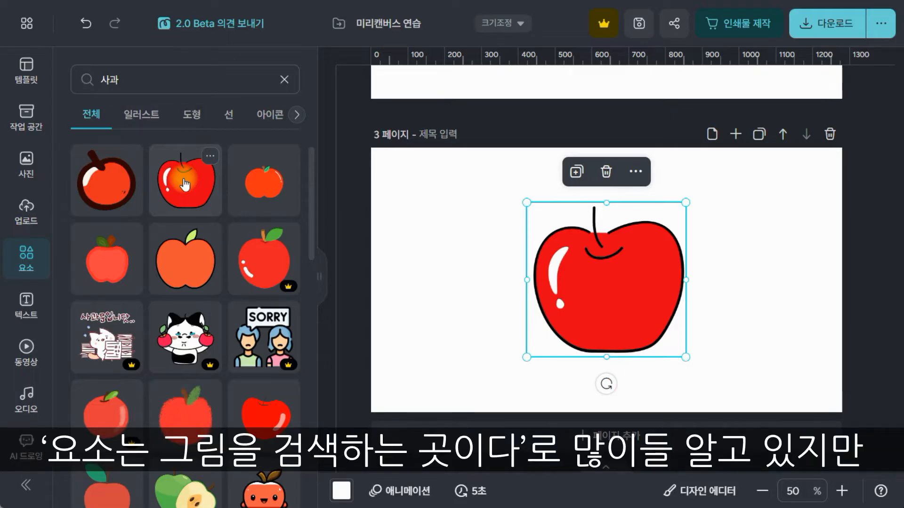
# Step: Clear the element search and look through the element categories, from illustrations, shapes, lines and icons to frames and tables
pyautogui.click(283, 79)
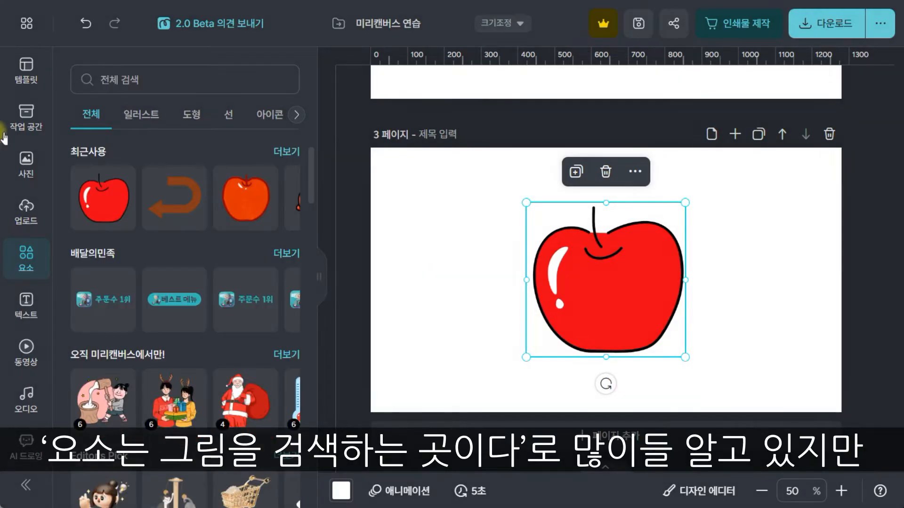
pyautogui.click(141, 115)
pyautogui.click(192, 115)
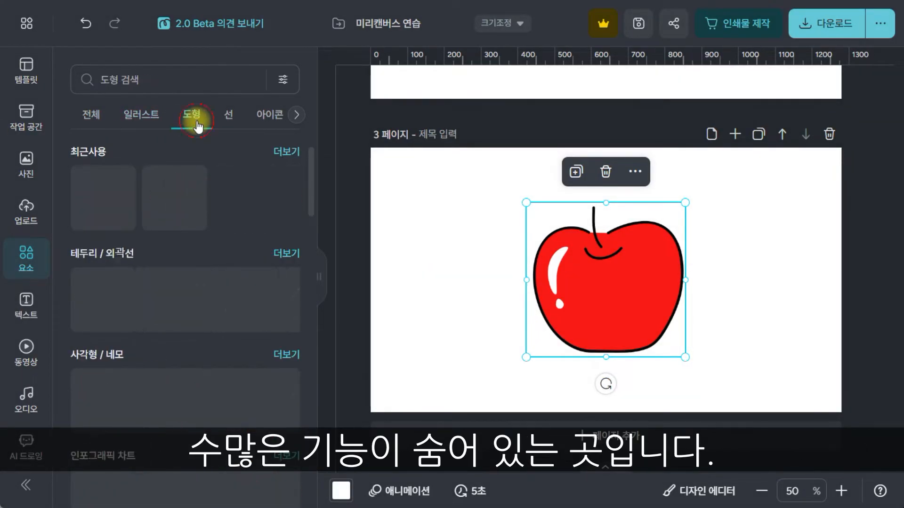
pyautogui.click(229, 115)
pyautogui.click(269, 114)
pyautogui.click(296, 115)
pyautogui.click(157, 115)
pyautogui.click(204, 117)
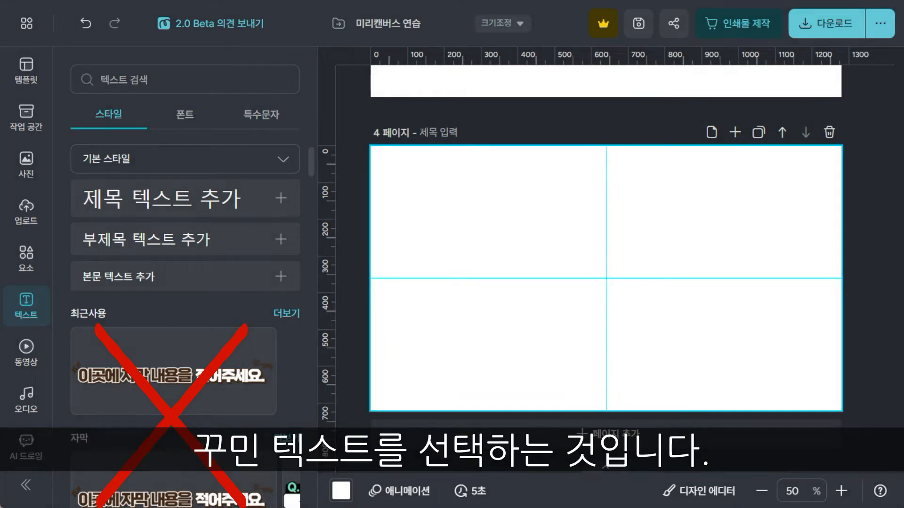
# Step: Insert the recently used decorated caption text "이곳에 자막 내용을 적어주세요." on page 4
pyautogui.click(186, 375)
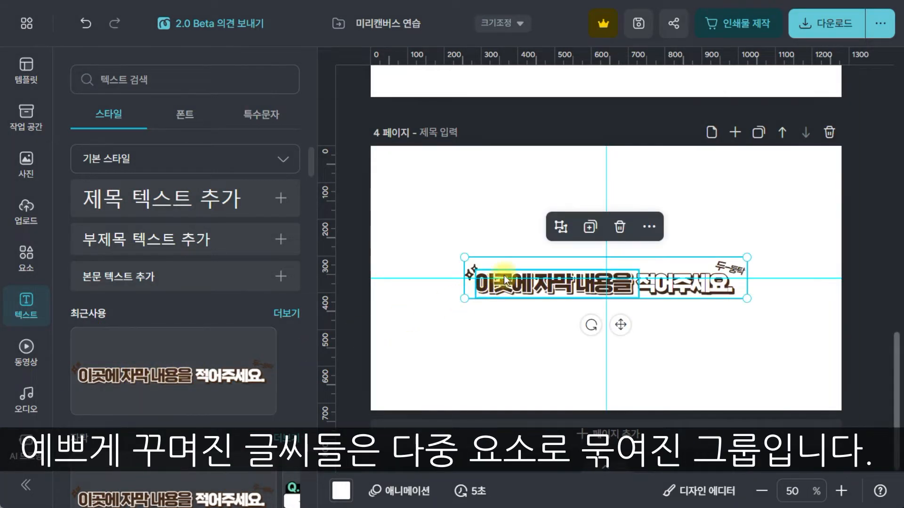
pyautogui.click(181, 316)
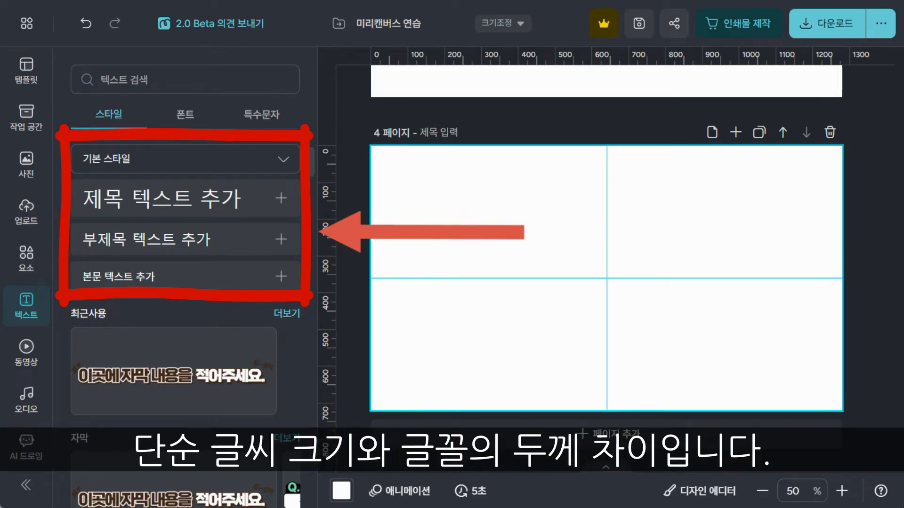
# Step: Add a default title text (제목 텍스트) to page 4 and move it slightly above the horizontal centre guide
pyautogui.click(234, 201)
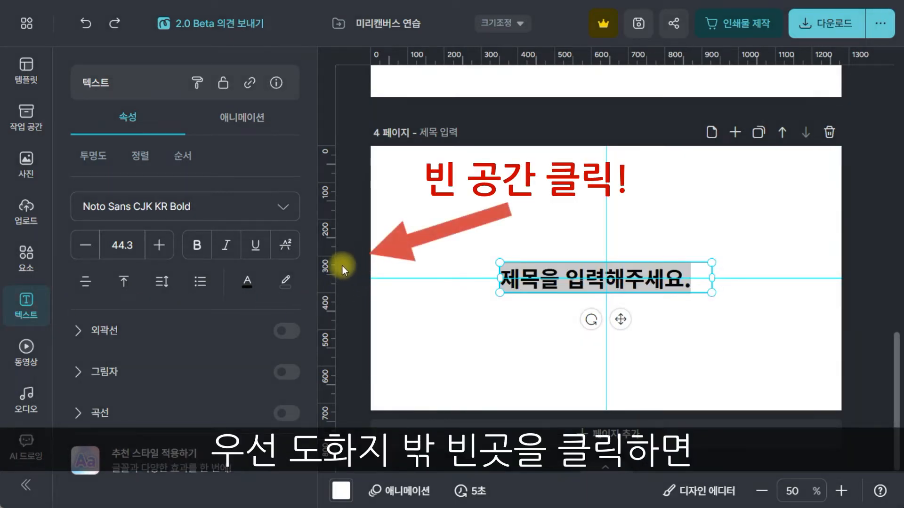
pyautogui.click(351, 267)
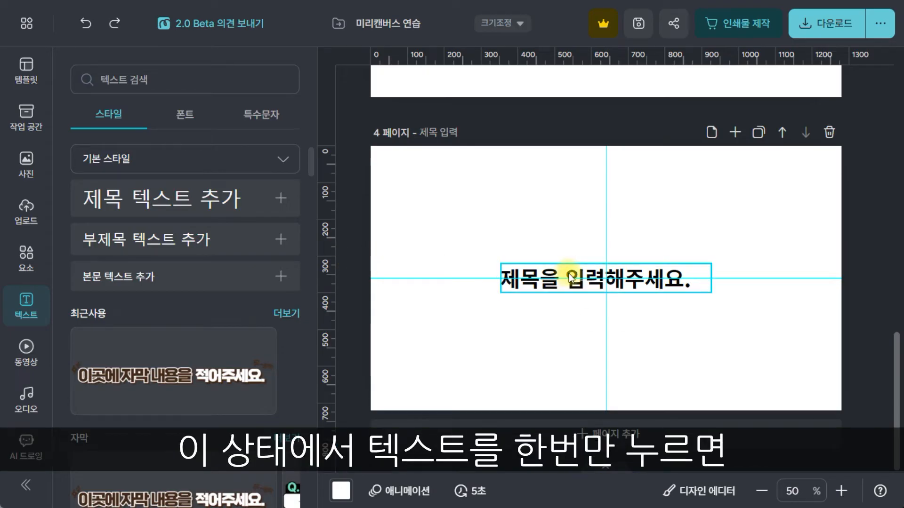
pyautogui.click(544, 275)
pyautogui.moveTo(544, 276); pyautogui.dragTo(555, 259)
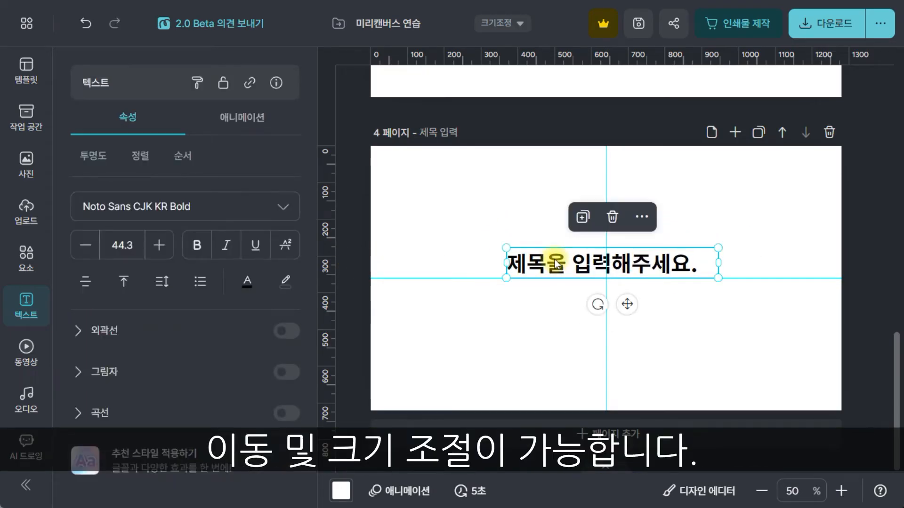
# Step: Replace the title text on page 4 with "텍스트 수정 가능"
pyautogui.click(571, 258)
pyautogui.write('텍스트 수정 가능')
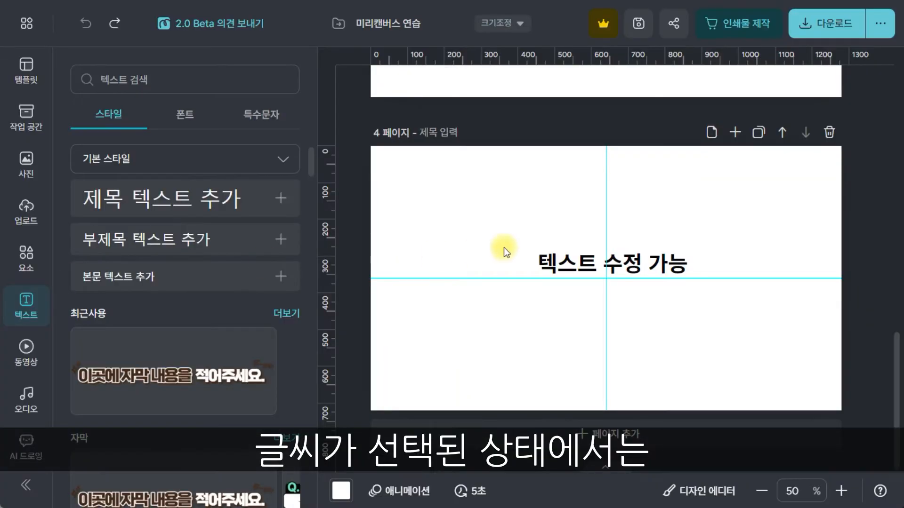
# Step: Change the font of the "텍스트 수정 가능" text to Rix이누아리두리체
pyautogui.click(555, 263)
pyautogui.click(238, 207)
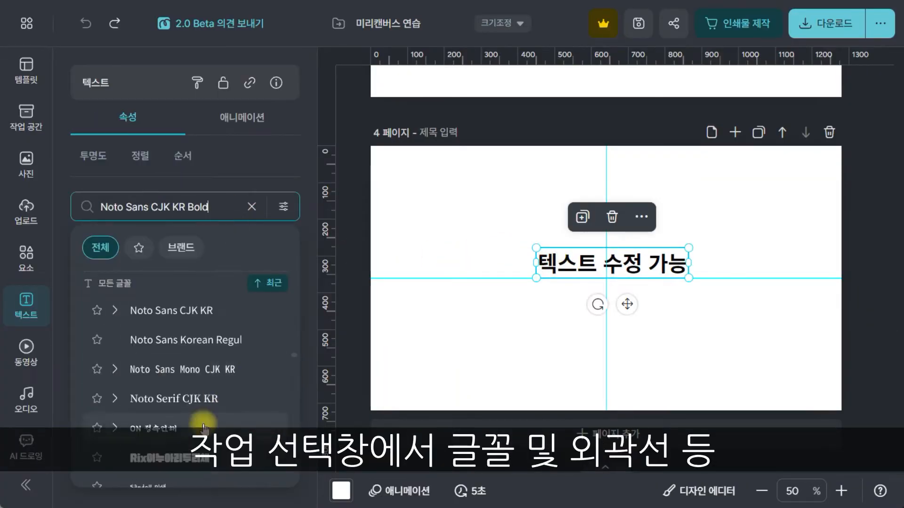
pyautogui.click(179, 459)
pyautogui.click(286, 177)
# Step: Turn on the text's outline (외곽선), colour it amber and increase its thickness
pyautogui.click(283, 334)
pyautogui.click(288, 360)
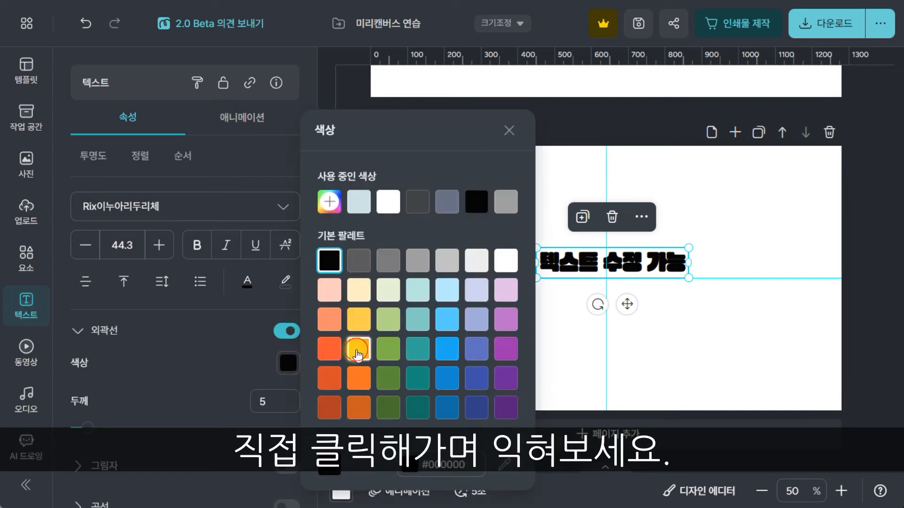
pyautogui.click(359, 353)
pyautogui.click(288, 366)
pyautogui.moveTo(98, 428); pyautogui.dragTo(155, 428)
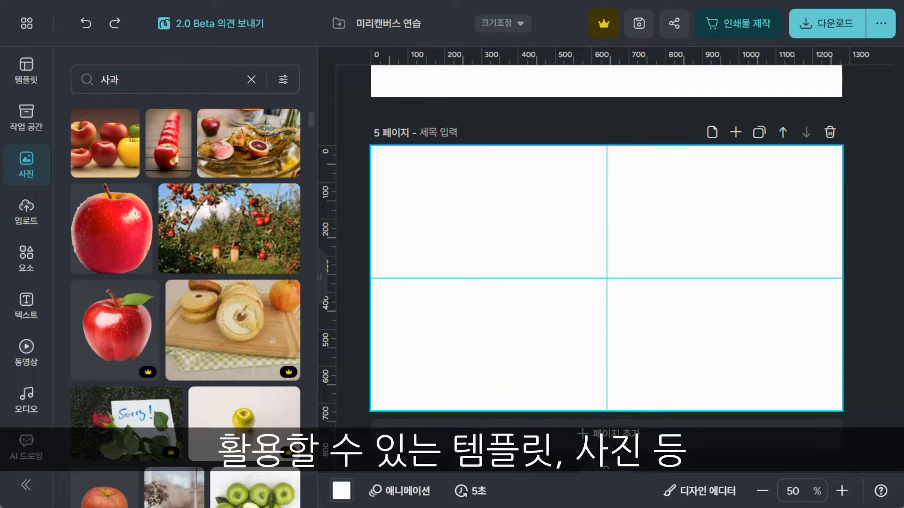
# Step: Insert the apple photo with the green leaf on page 5 and delete it
pyautogui.click(112, 326)
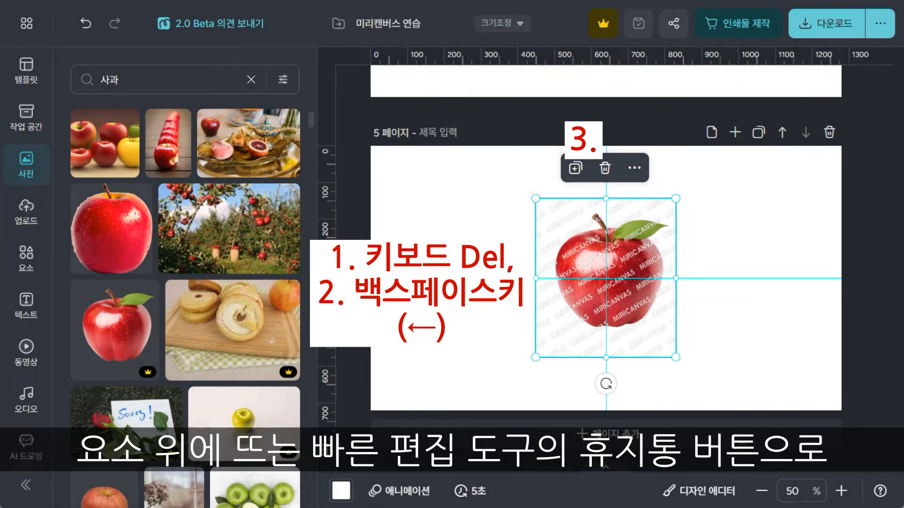
pyautogui.click(609, 172)
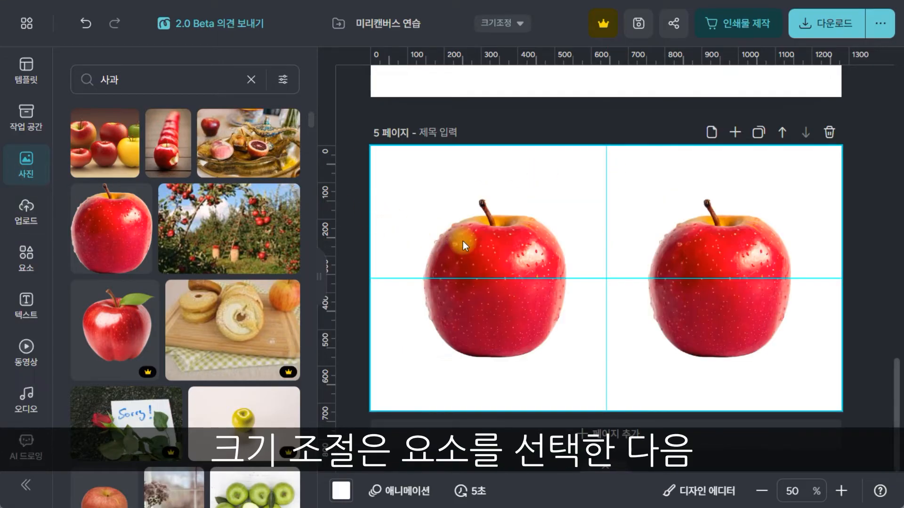
# Step: Narrow one apple photo on page 5 horizontally and scale the other one slightly with its proportions kept
pyautogui.click(463, 242)
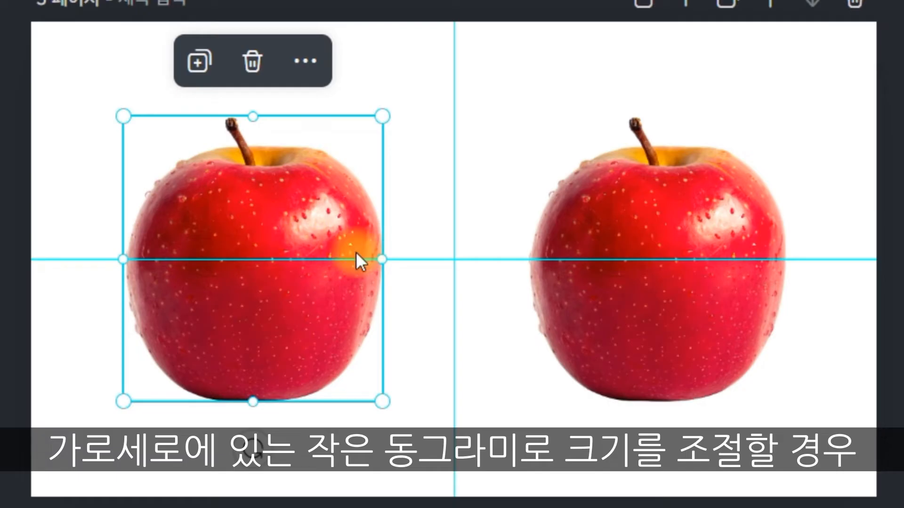
pyautogui.moveTo(386, 264); pyautogui.dragTo(358, 262)
pyautogui.click(633, 231)
pyautogui.moveTo(785, 119)
pyautogui.mouseDown()
pyautogui.moveTo(801, 111)
pyautogui.moveTo(819, 66)
pyautogui.moveTo(649, 224)
pyautogui.moveTo(784, 117)
pyautogui.mouseUp()
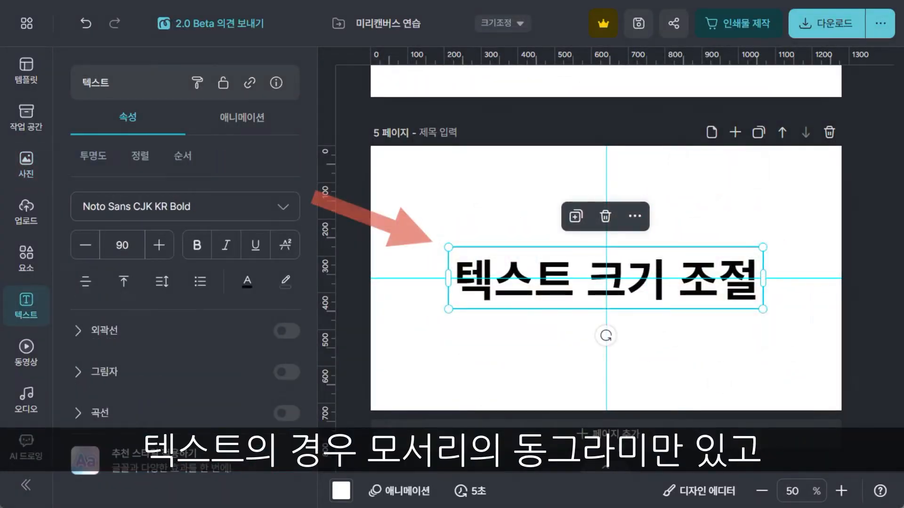
# Step: Scale the "텍스트 크기 조절" text down to size 82.6 and widen its text box
pyautogui.moveTo(448, 247); pyautogui.dragTo(475, 252)
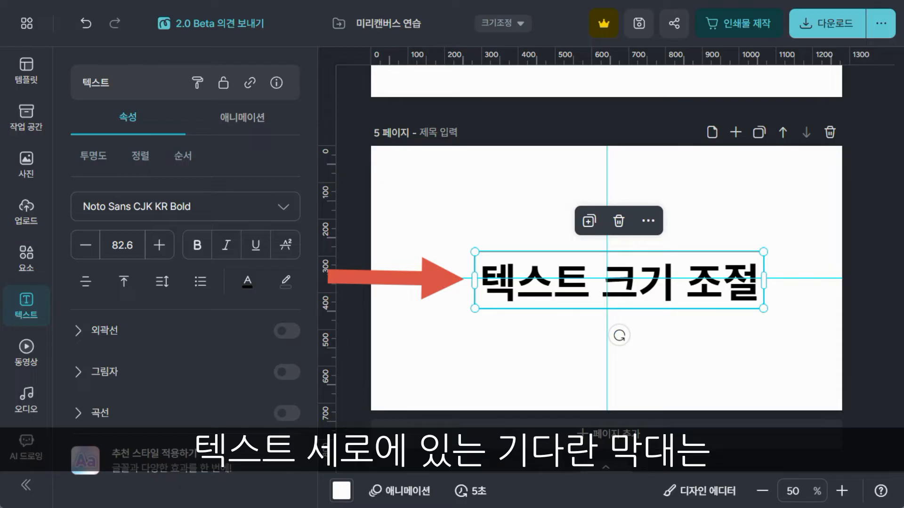
pyautogui.moveTo(474, 281); pyautogui.dragTo(444, 335)
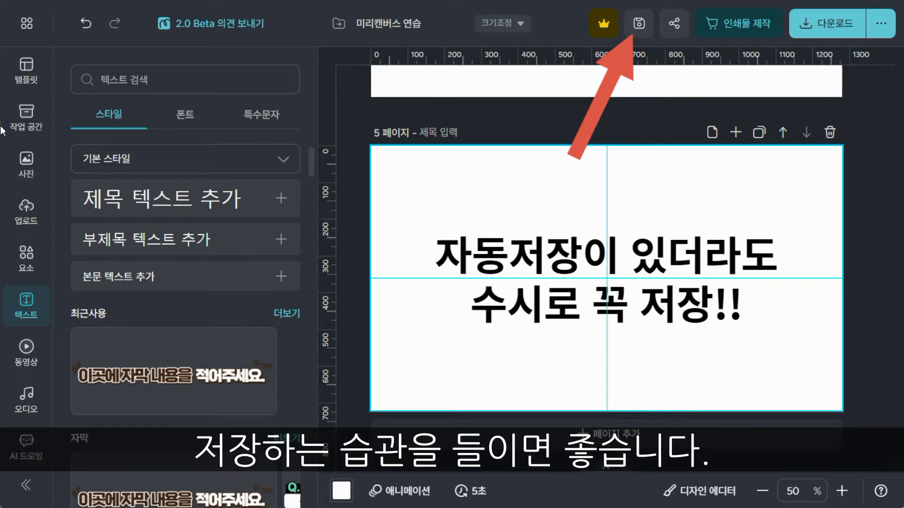
# Step: Check the auto save (자동 저장) setting and save the design manually
pyautogui.click(25, 21)
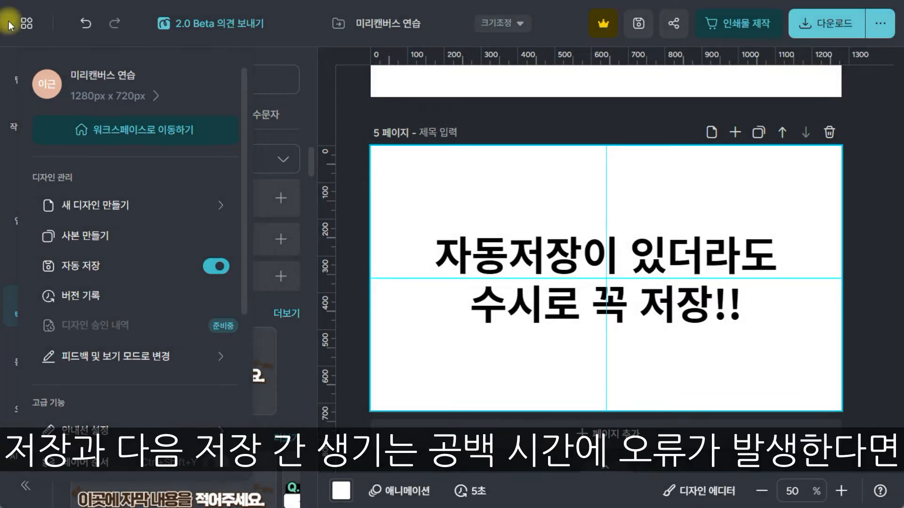
pyautogui.click(25, 22)
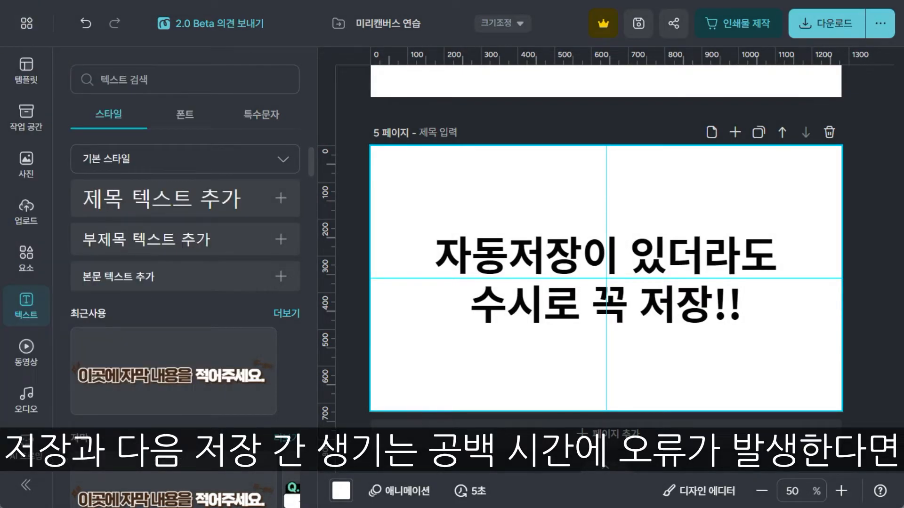
pyautogui.click(638, 24)
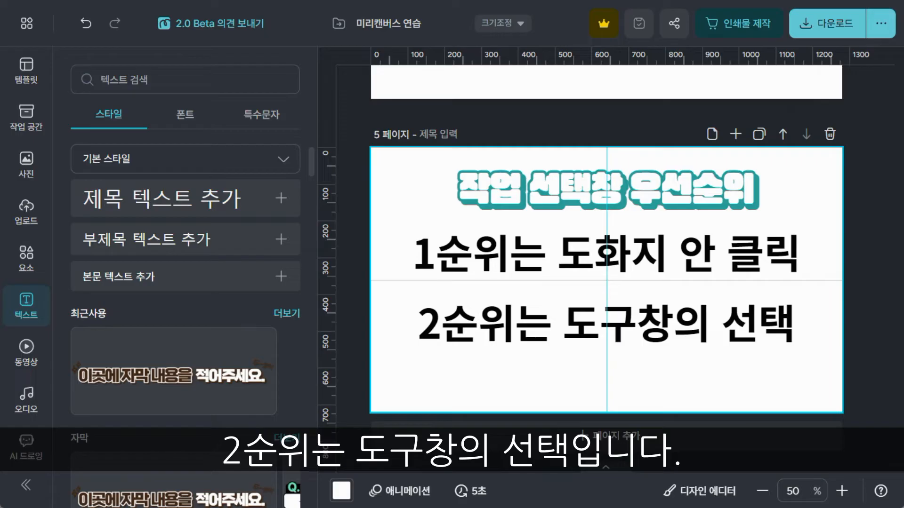
# Step: Select the two-line priority text on page 5 to view its text properties, and deselect it
pyautogui.click(468, 247)
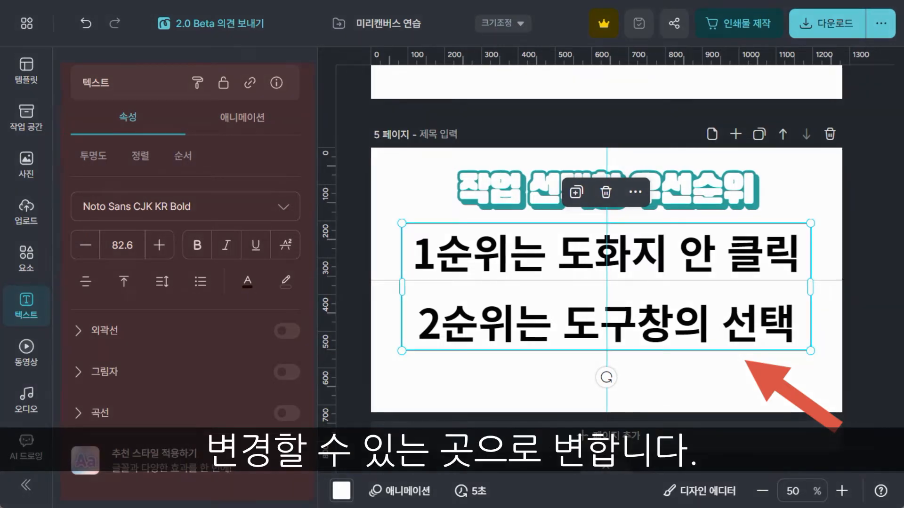
pyautogui.click(352, 258)
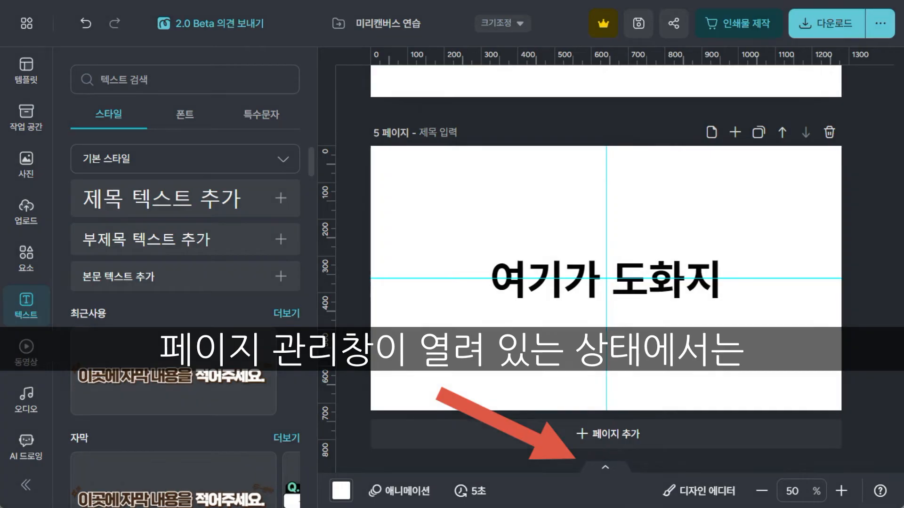
# Step: Show the page thumbnails, add a blank page 6 and view its options for adding, duplicating and deleting pages
pyautogui.click(620, 471)
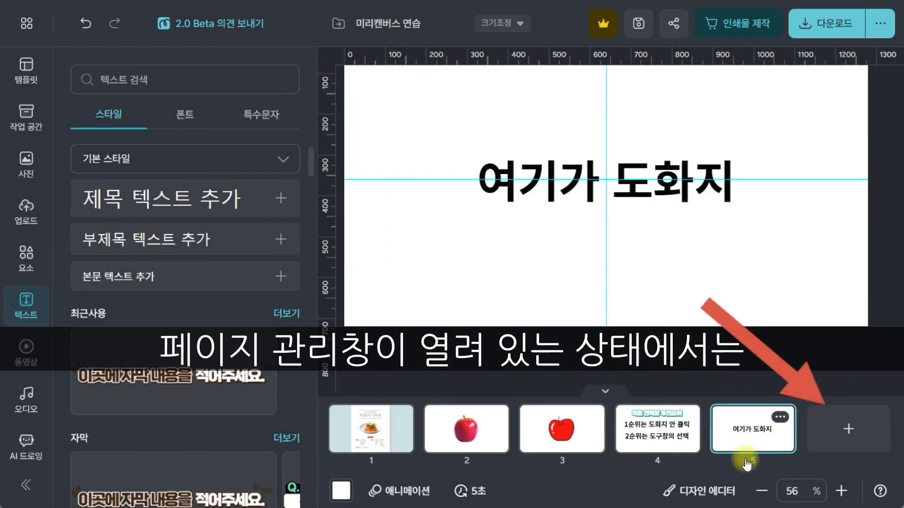
pyautogui.click(857, 430)
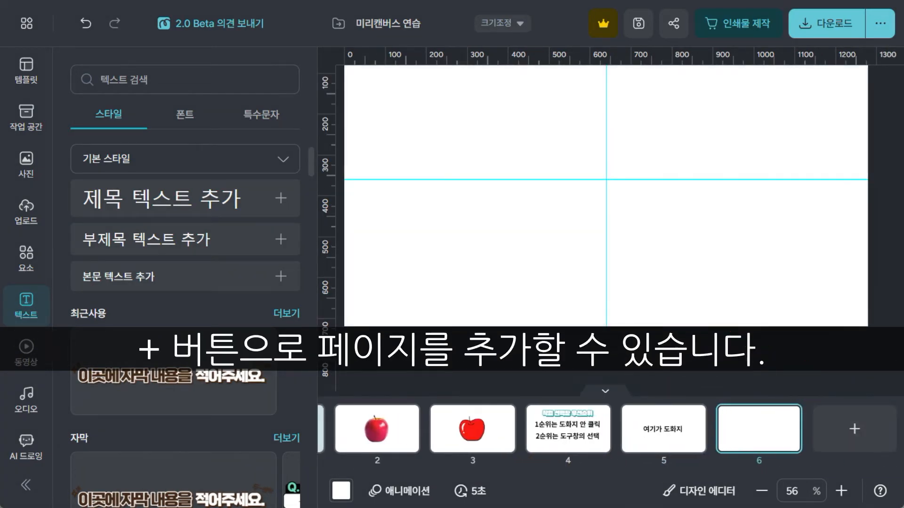
pyautogui.moveTo(736, 432)
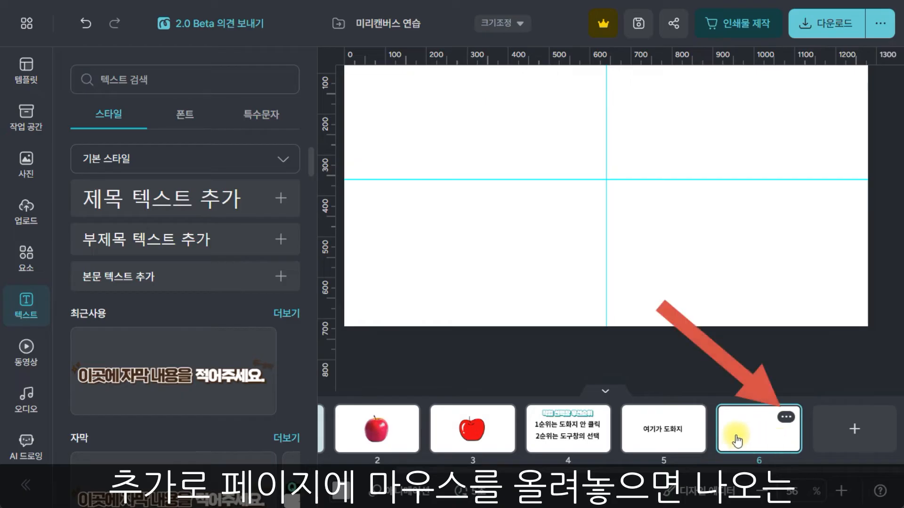
pyautogui.click(787, 417)
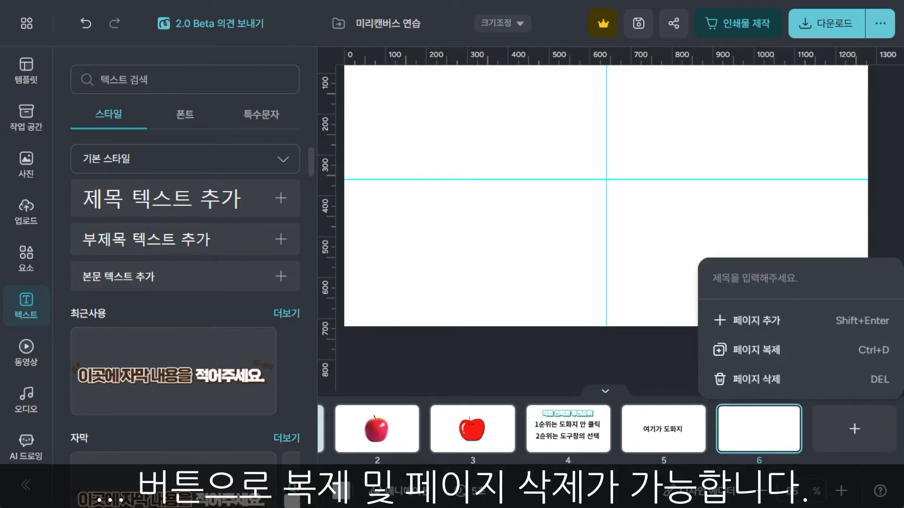
pyautogui.click(773, 417)
# Step: Move the "여기가 도화지" page behind the blank page and hide the page thumbnails
pyautogui.moveTo(642, 427); pyautogui.dragTo(782, 433)
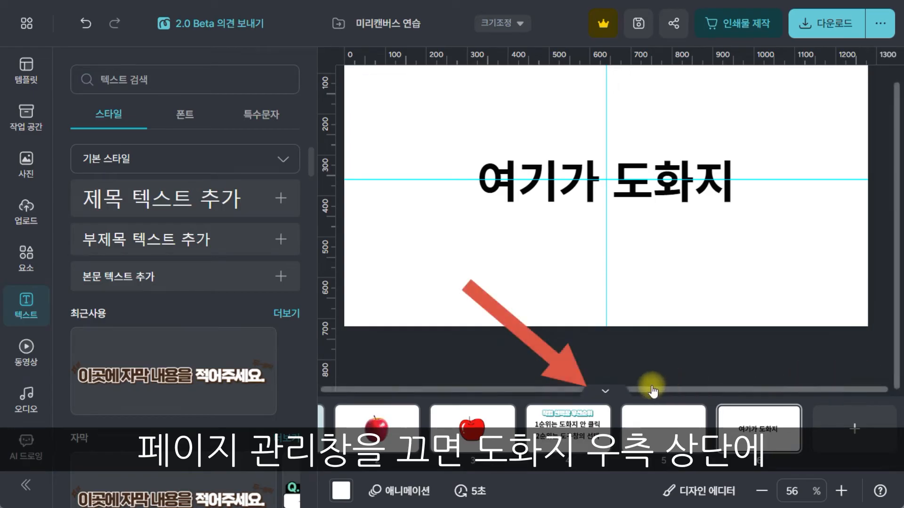
pyautogui.click(605, 391)
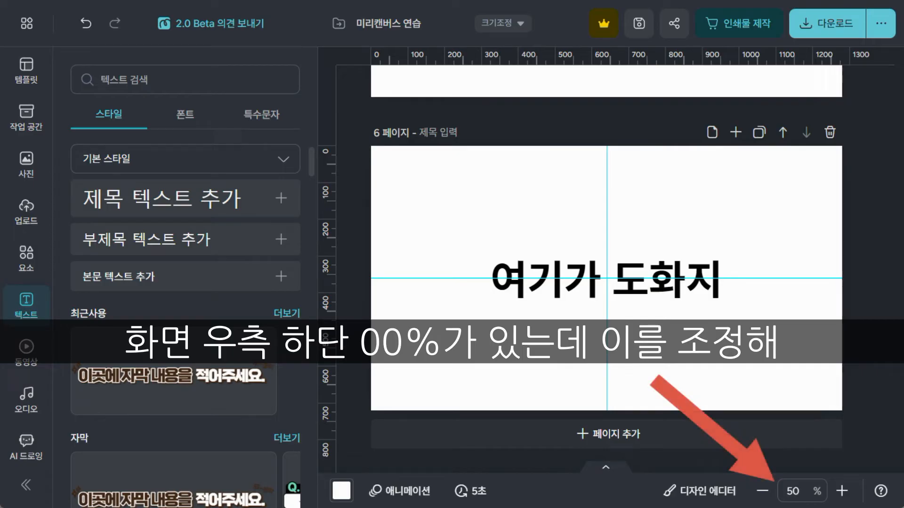
# Step: Try enlarging the canvas view to 100% and reducing it to 75%, and fit it to the screen (화면 맞춤)
pyautogui.click(840, 491)
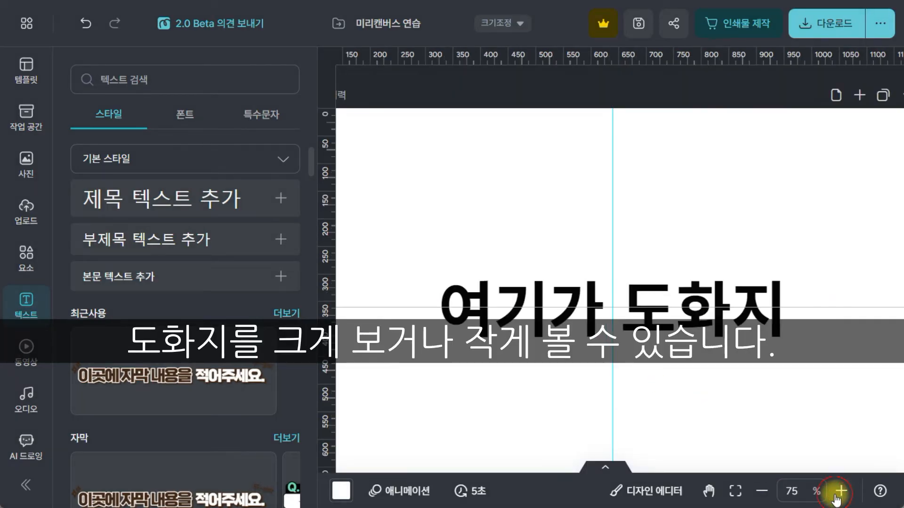
pyautogui.click(840, 491)
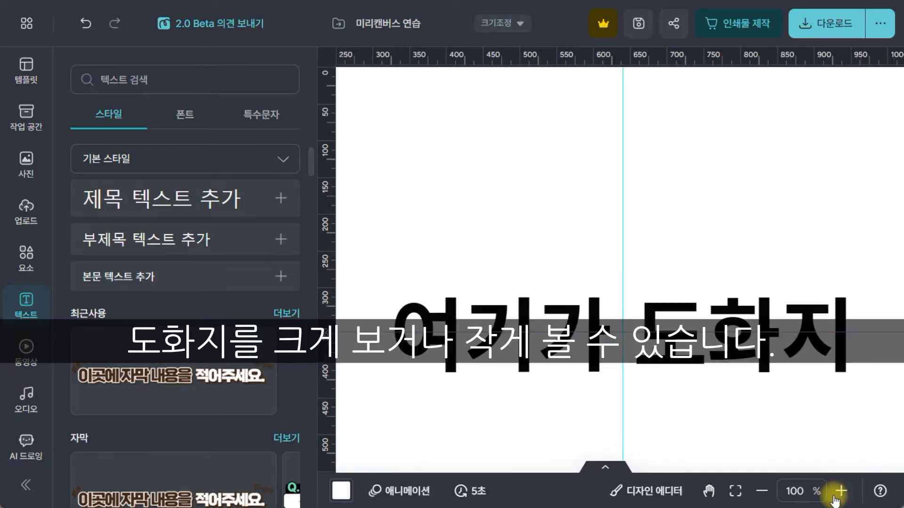
pyautogui.click(760, 491)
pyautogui.click(797, 491)
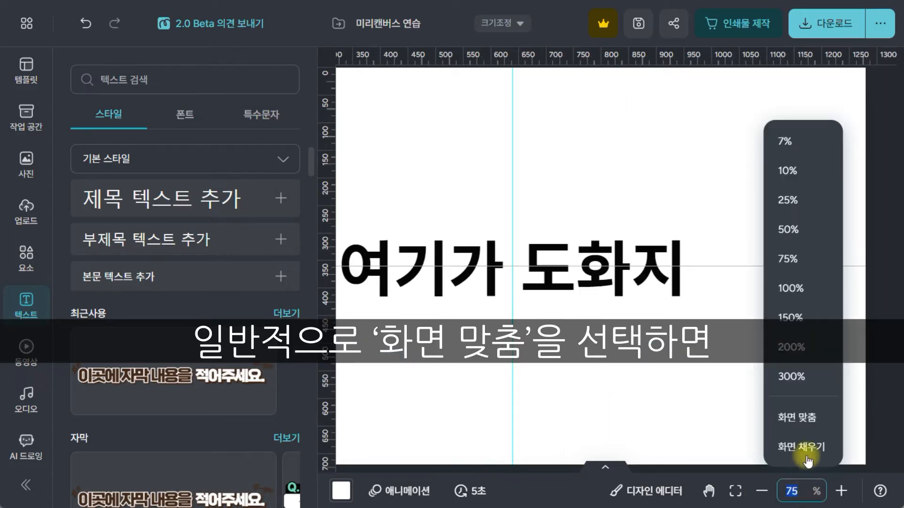
pyautogui.click(805, 419)
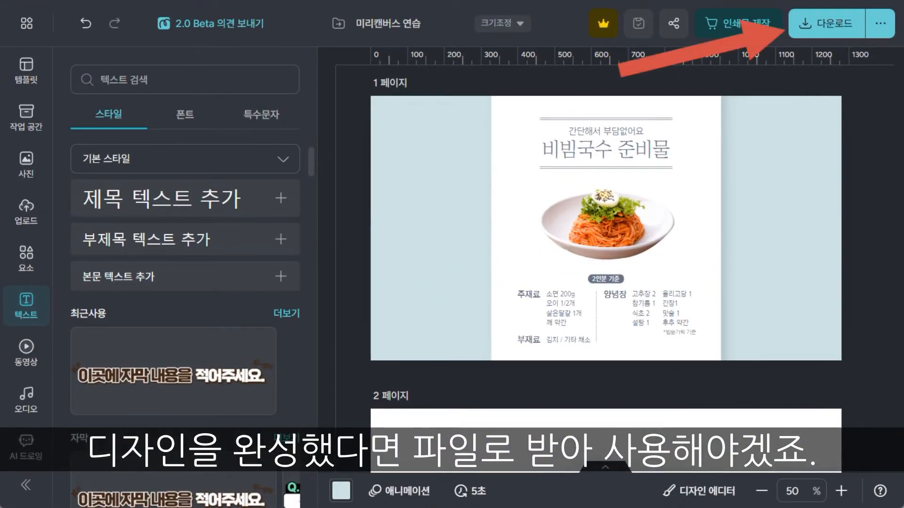
# Step: Download only page 1 of the design as a high-resolution (고해상도) PNG and dismiss the print-product promotion
pyautogui.click(818, 33)
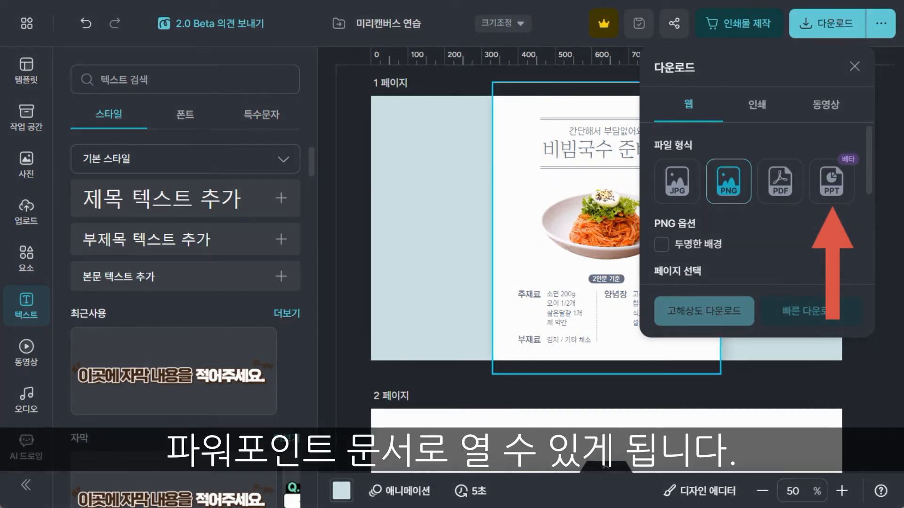
pyautogui.scroll(-3, 779, 182)
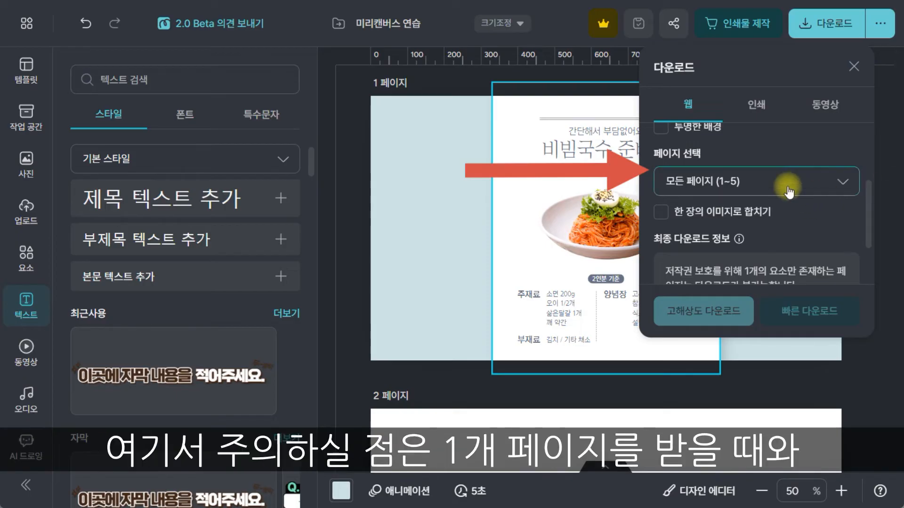
pyautogui.click(788, 184)
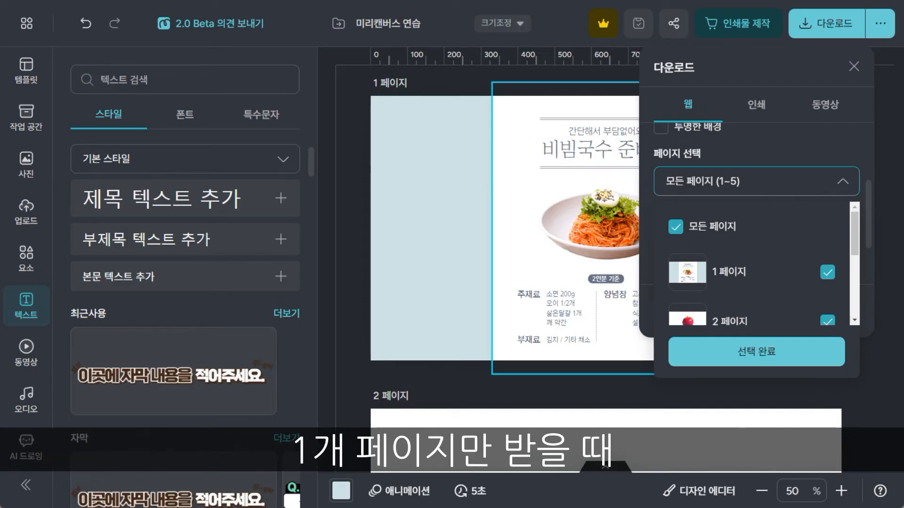
pyautogui.click(719, 228)
pyautogui.click(828, 278)
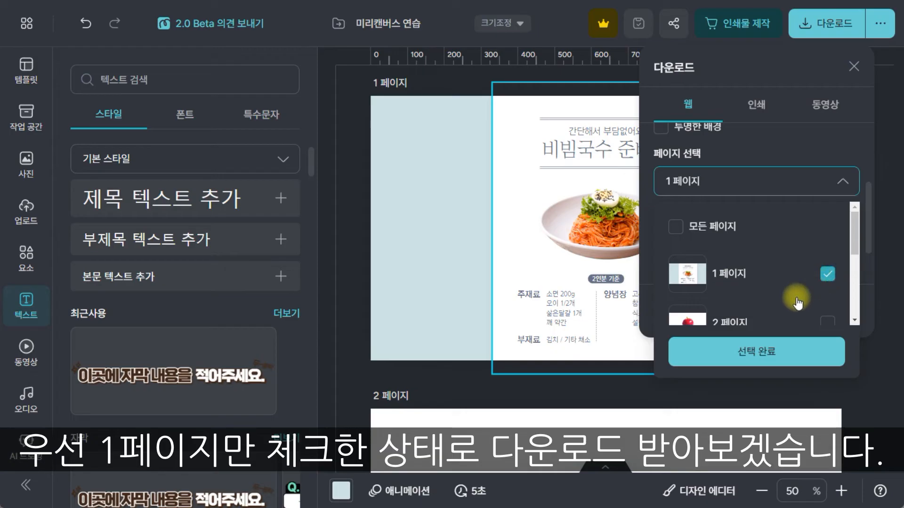
pyautogui.scroll(-1, 781, 301)
pyautogui.click(750, 352)
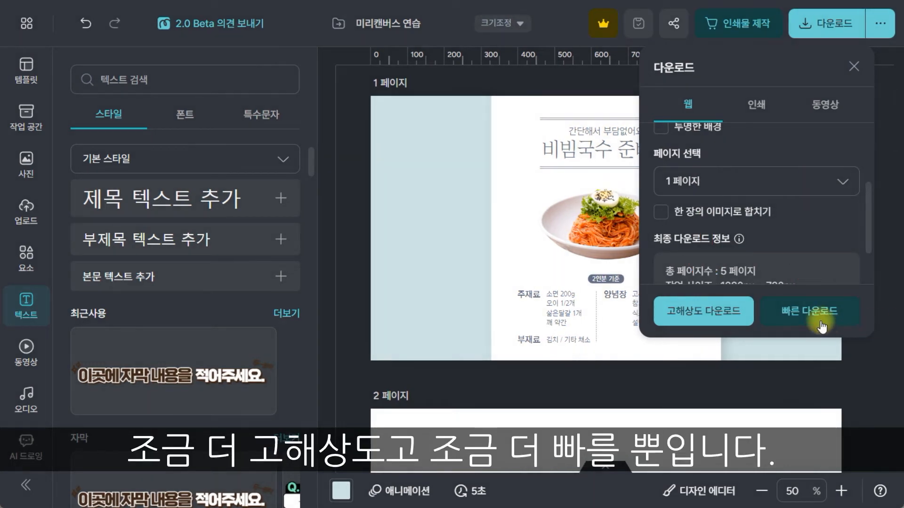
pyautogui.click(730, 315)
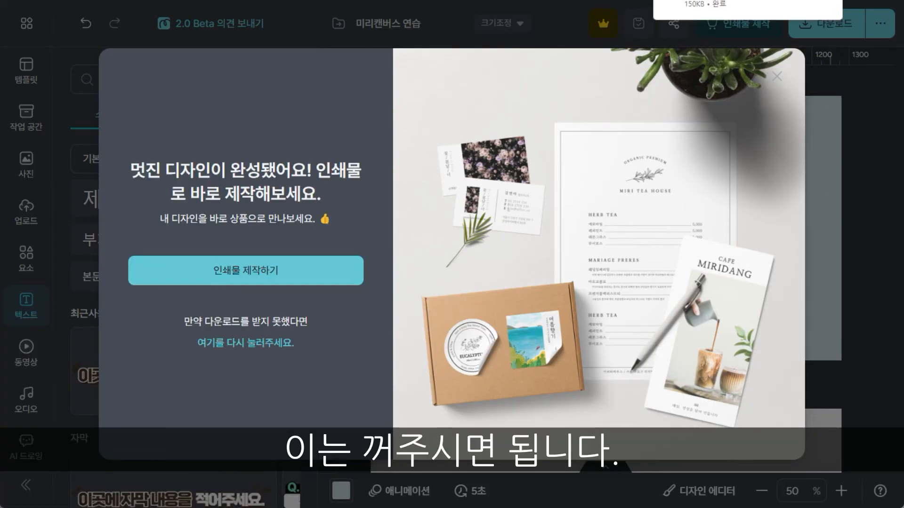
pyautogui.click(776, 76)
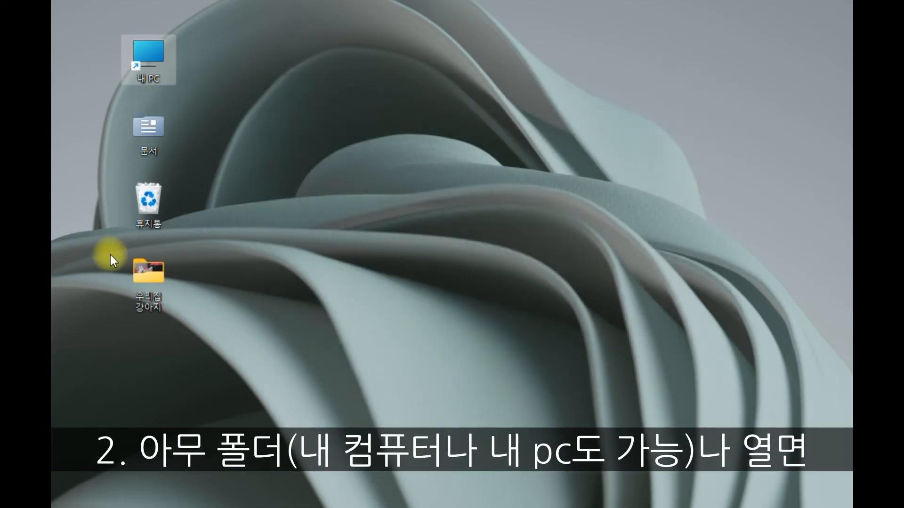
# Step: Open the 우리집 강아지 desktop folder and go from there to the Downloads (다운로드) folder to find the file
pyautogui.doubleClick(148, 273)
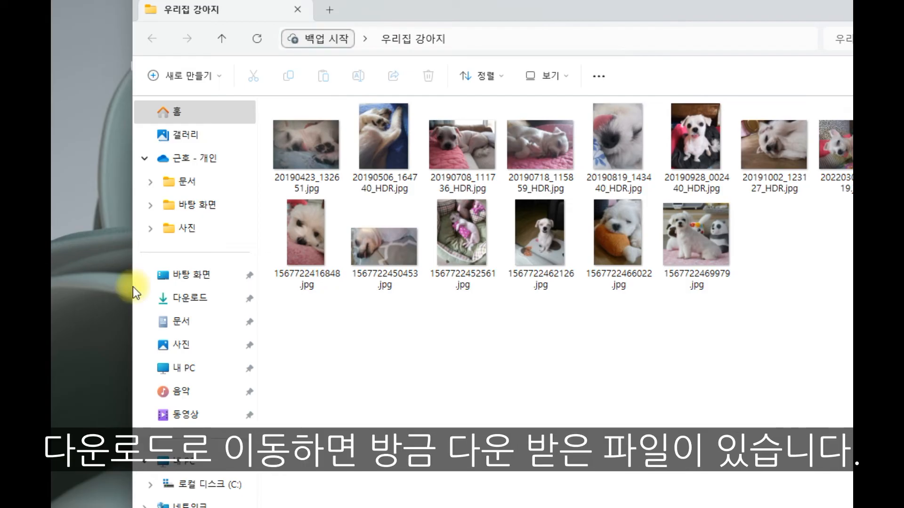
pyautogui.click(211, 301)
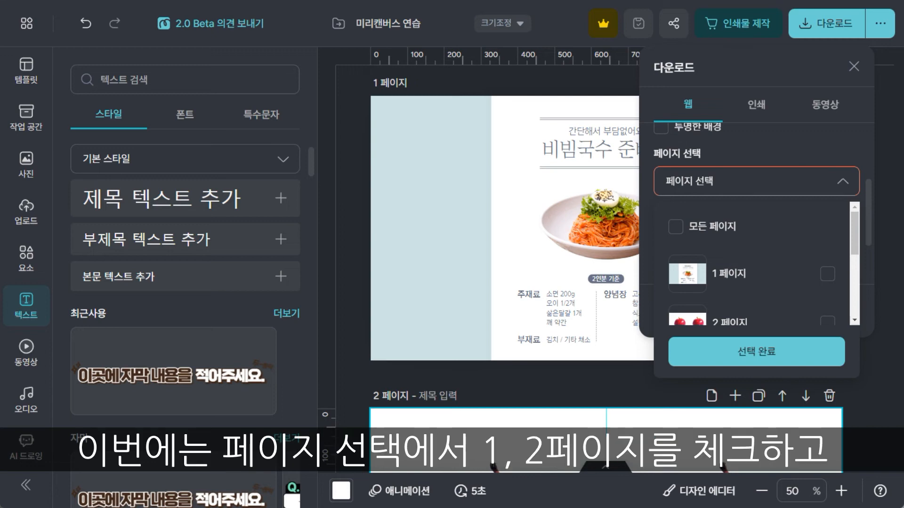
# Step: Select only pages 1 and 2 of the design and download them in high resolution (고해상도)
pyautogui.scroll(-2, 777, 250)
pyautogui.click(827, 215)
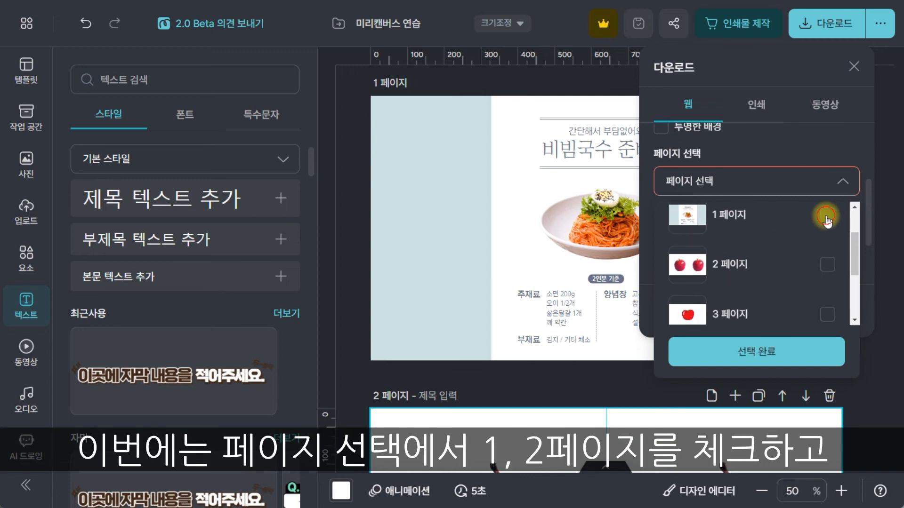
pyautogui.click(827, 264)
pyautogui.click(750, 350)
pyautogui.click(716, 309)
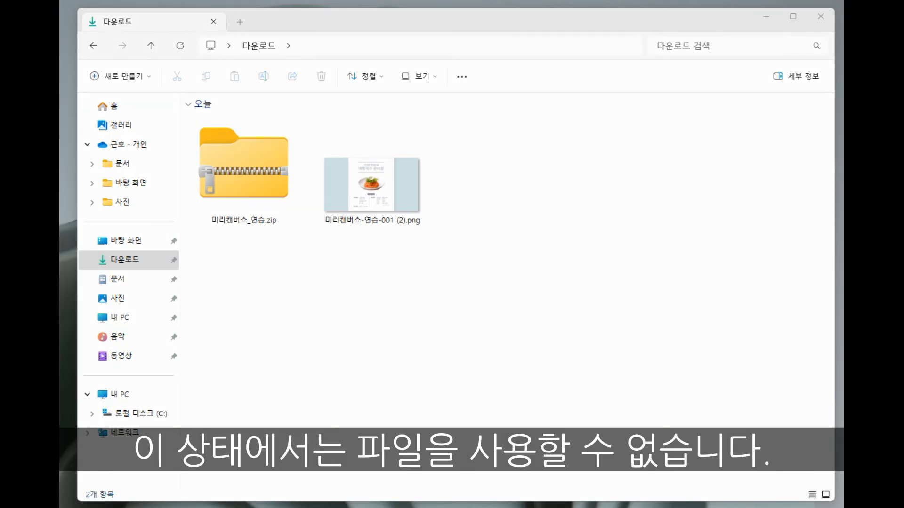
# Step: Extract 미리캔버스_연습.zip in the Downloads folder and open the extracted 미리캔버스_연습 folder
pyautogui.rightClick(238, 183)
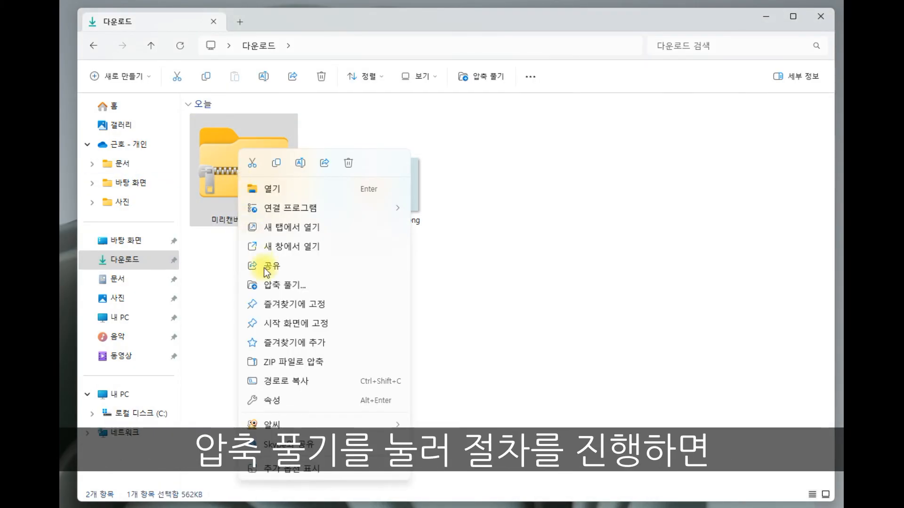
pyautogui.click(275, 285)
pyautogui.click(454, 356)
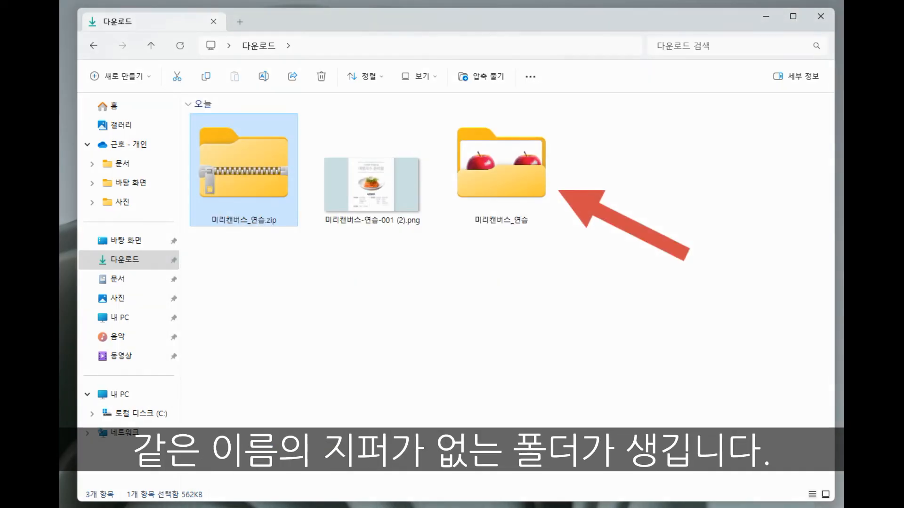
pyautogui.doubleClick(484, 201)
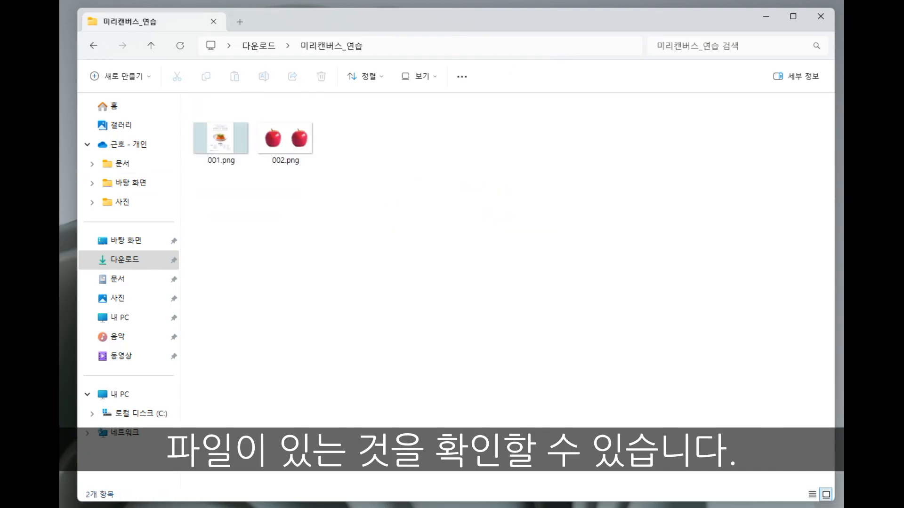
# Step: Return to the Downloads folder and delete 미리캔버스_연습.zip
pyautogui.click(93, 46)
pyautogui.click(233, 167)
pyautogui.rightClick(234, 169)
pyautogui.click(342, 163)
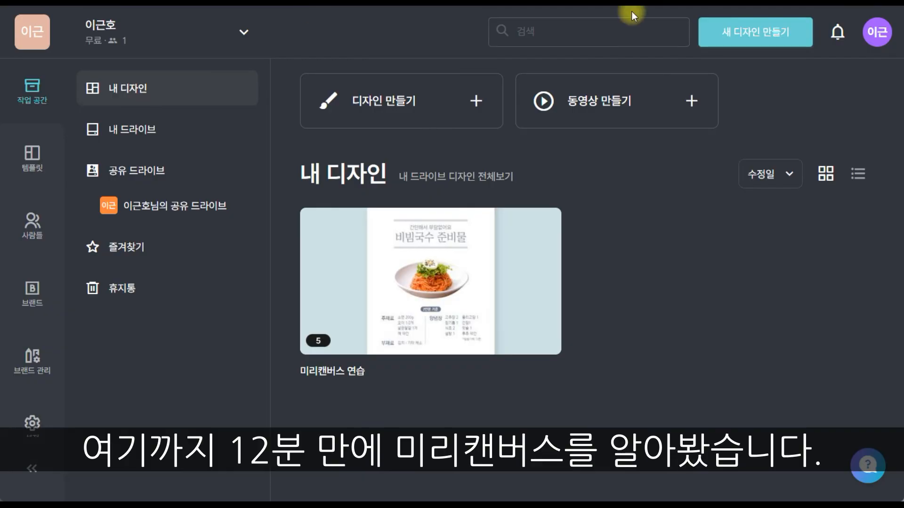
# Step: Create a new YouTube thumbnail design (유튜브 썸네일) from the MiriCanvas workspace
pyautogui.click(740, 33)
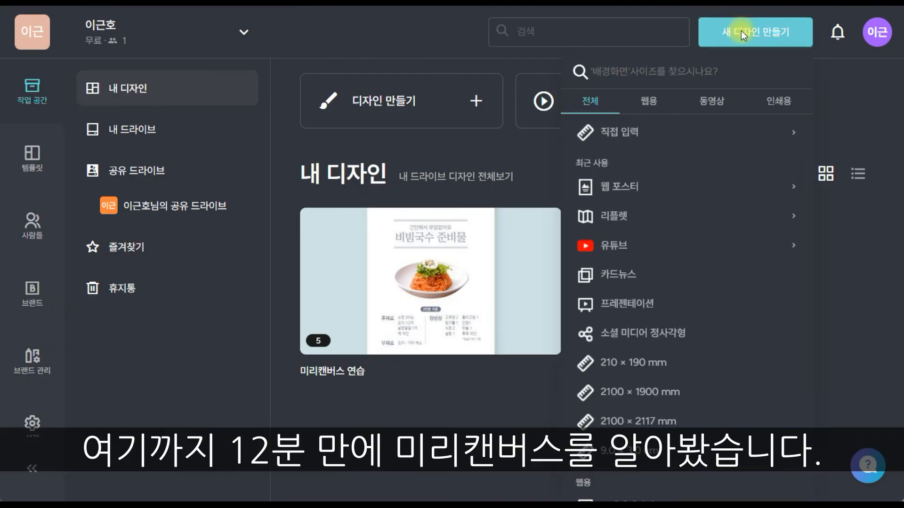
pyautogui.click(615, 237)
pyautogui.click(621, 272)
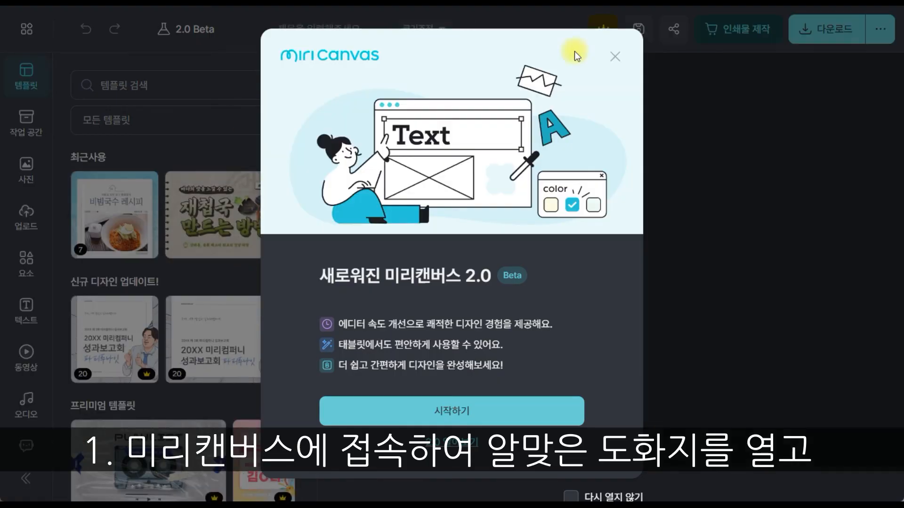
pyautogui.click(615, 56)
# Step: Search the templates for 레시피 and apply the "재첩국 만드는 방법" template to the page
pyautogui.click(177, 85)
pyautogui.write('레시피')
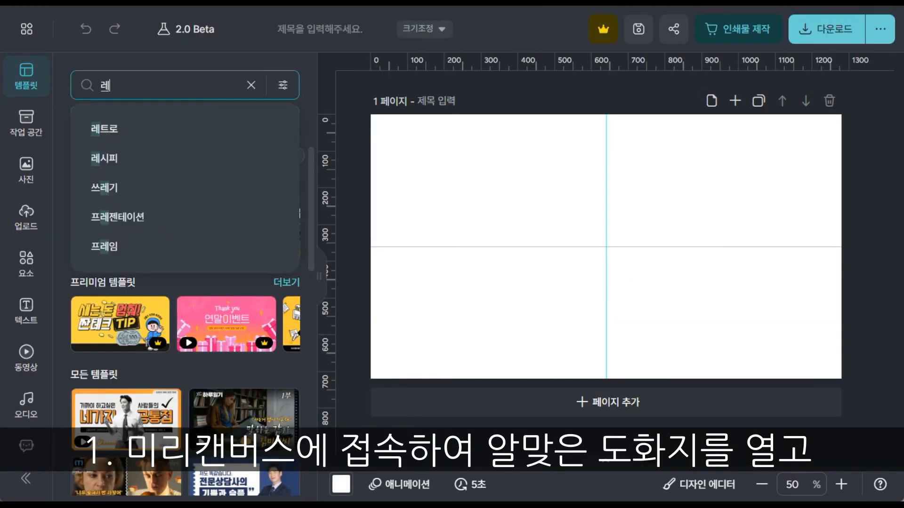
pyautogui.press('Return')
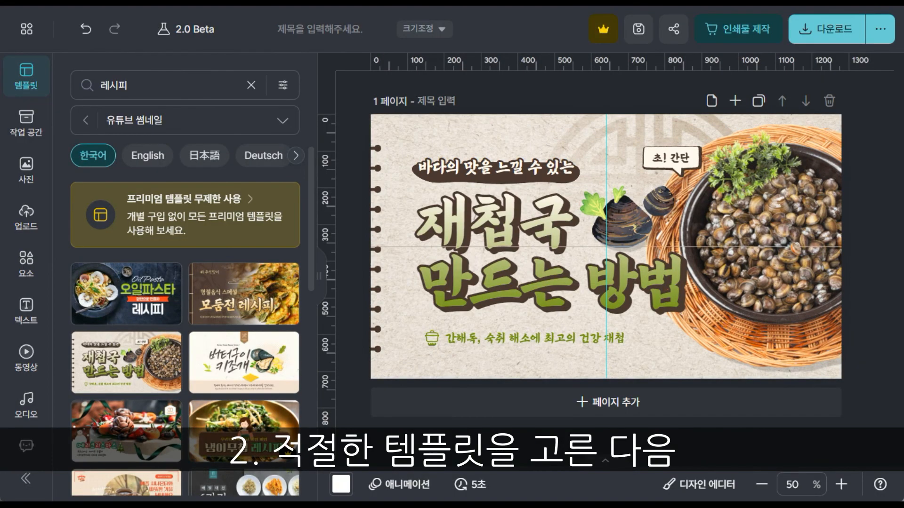
# Step: Replace the template's dish photo with a kimchi stew and change the title to "김치찌개 황금레시피"
pyautogui.click(248, 290)
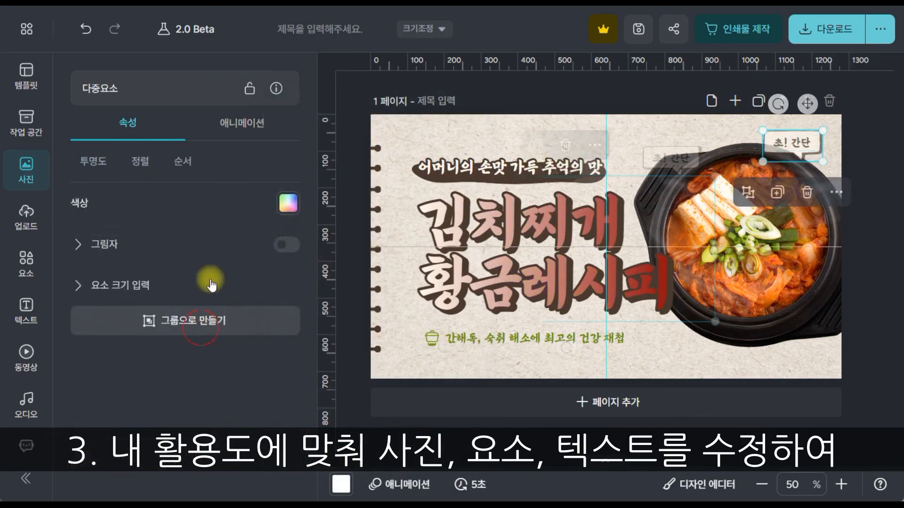
pyautogui.click(207, 319)
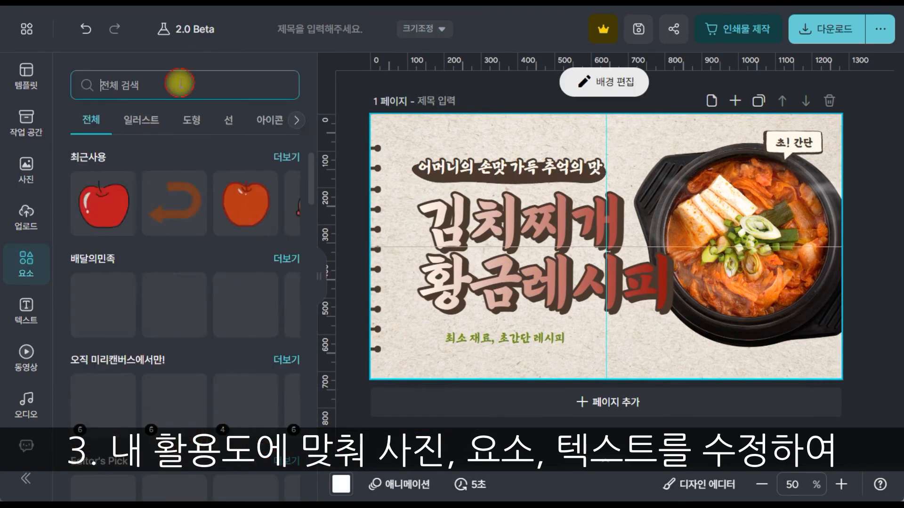
# Step: Search the elements for 요리 and place the steaming bowl icon beside "최소 재료, 초간단 레시피" in green
pyautogui.click(178, 87)
pyautogui.write('요리')
pyautogui.press('Return')
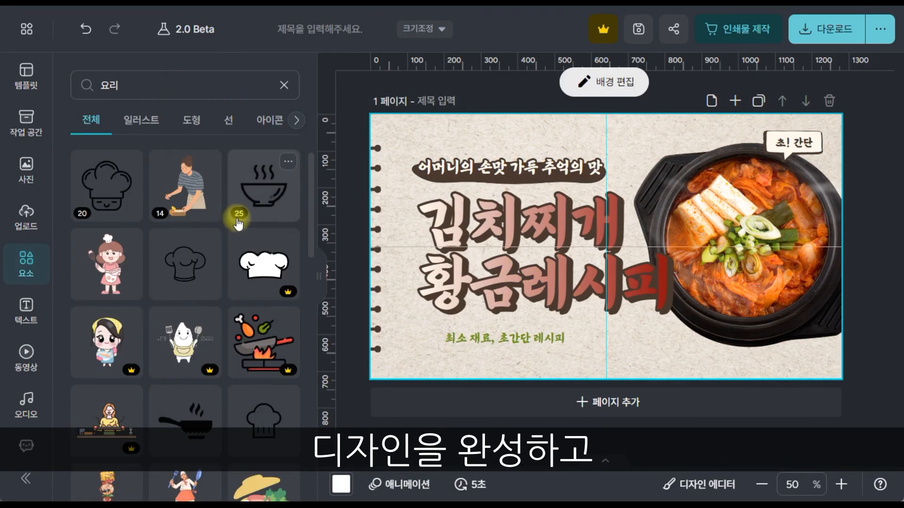
pyautogui.click(236, 208)
pyautogui.click(288, 203)
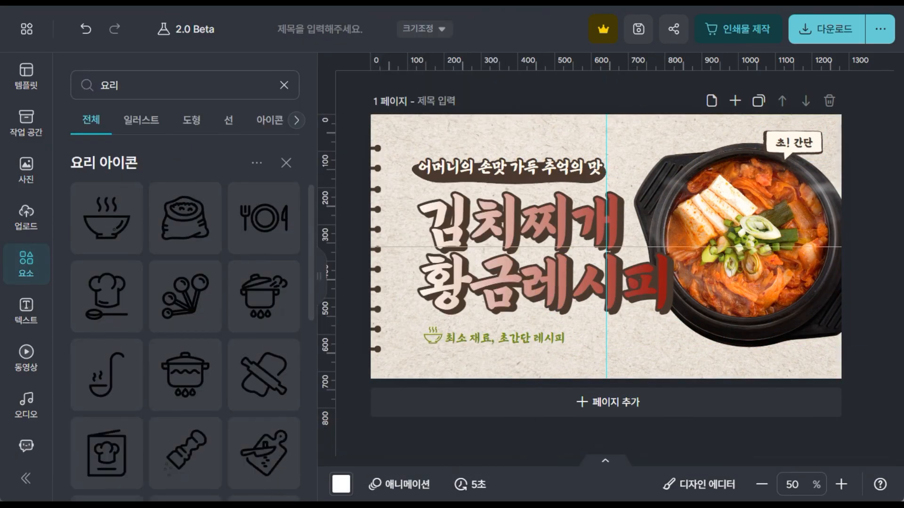
# Step: Download the finished kimchi stew thumbnail in high resolution and select its PNG file in the Downloads folder
pyautogui.click(822, 32)
pyautogui.click(700, 303)
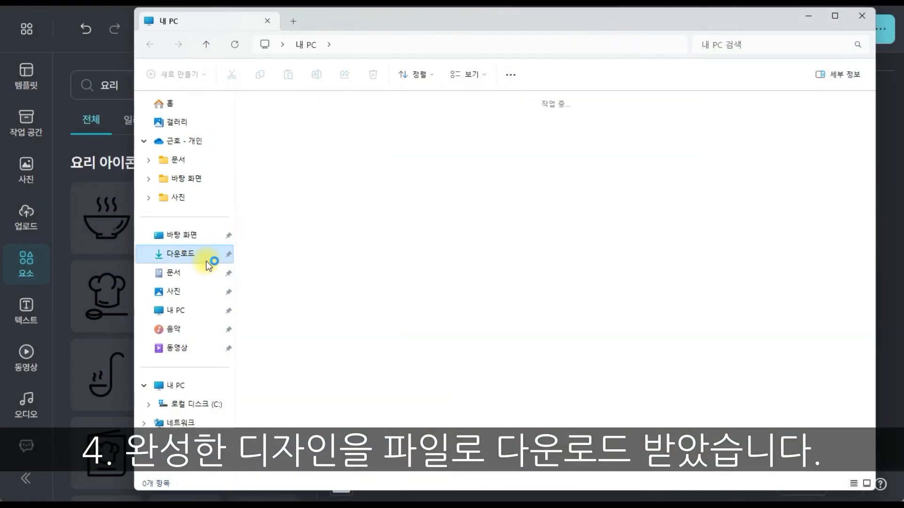
pyautogui.click(298, 161)
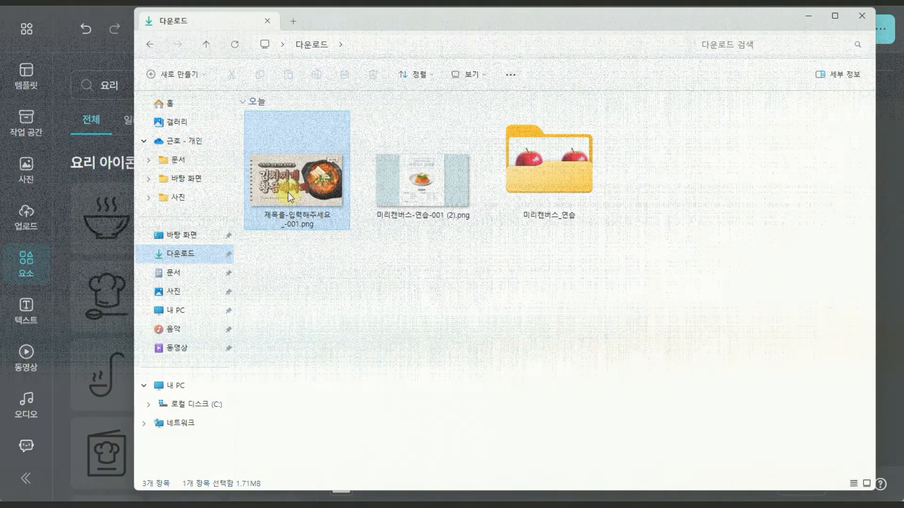